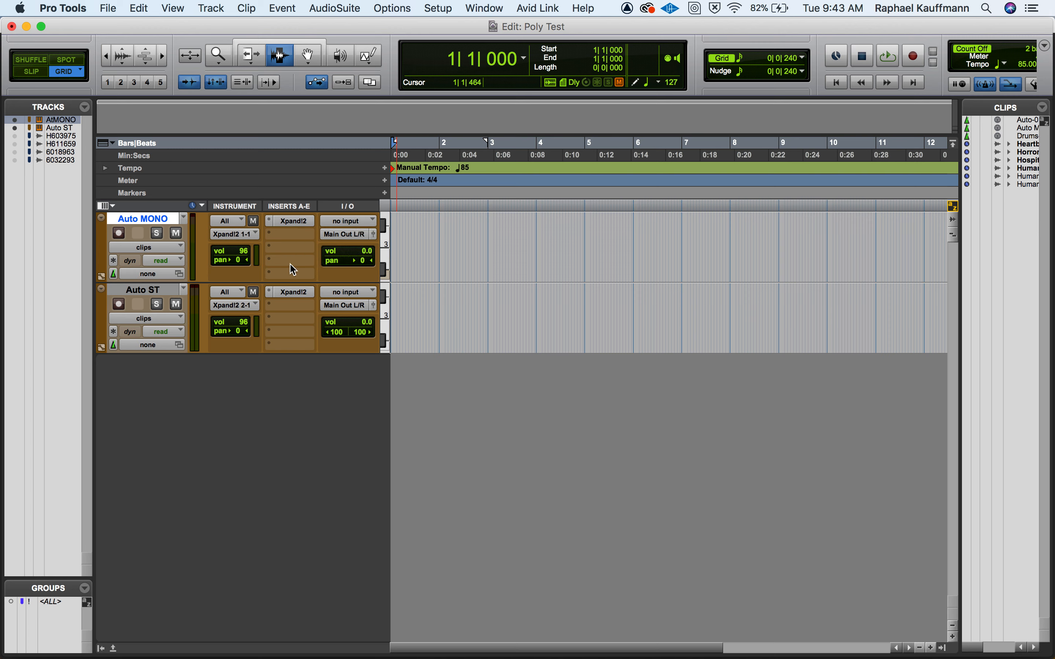
Step: Inspect the Xpand!2 instrument on the Auto MONO track and the soft lead sound loaded in part A
click(295, 222)
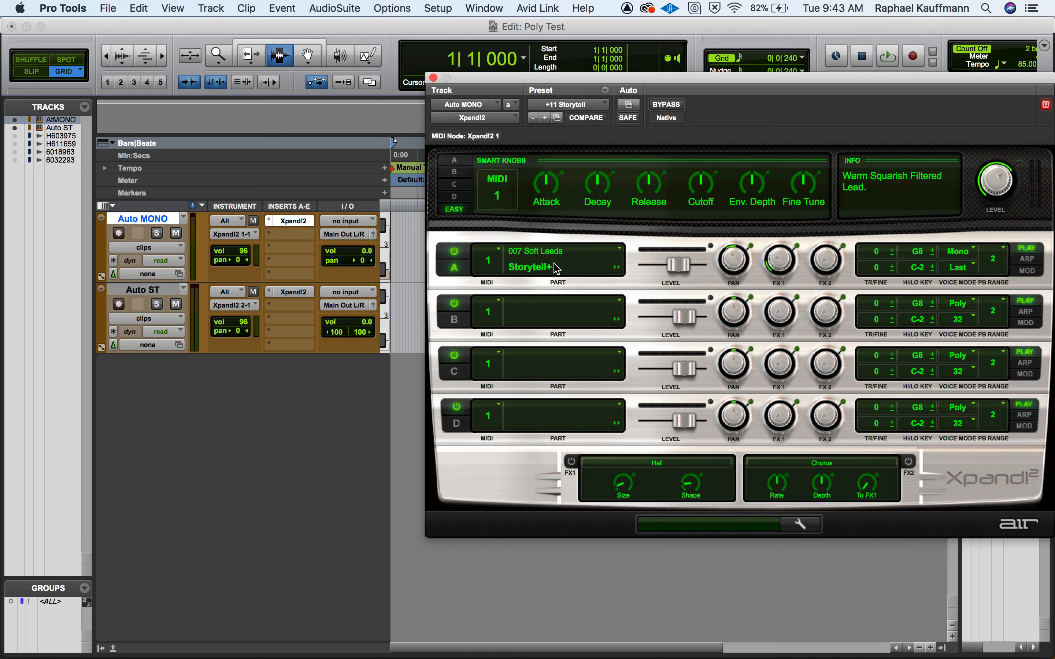
click(513, 247)
click(433, 77)
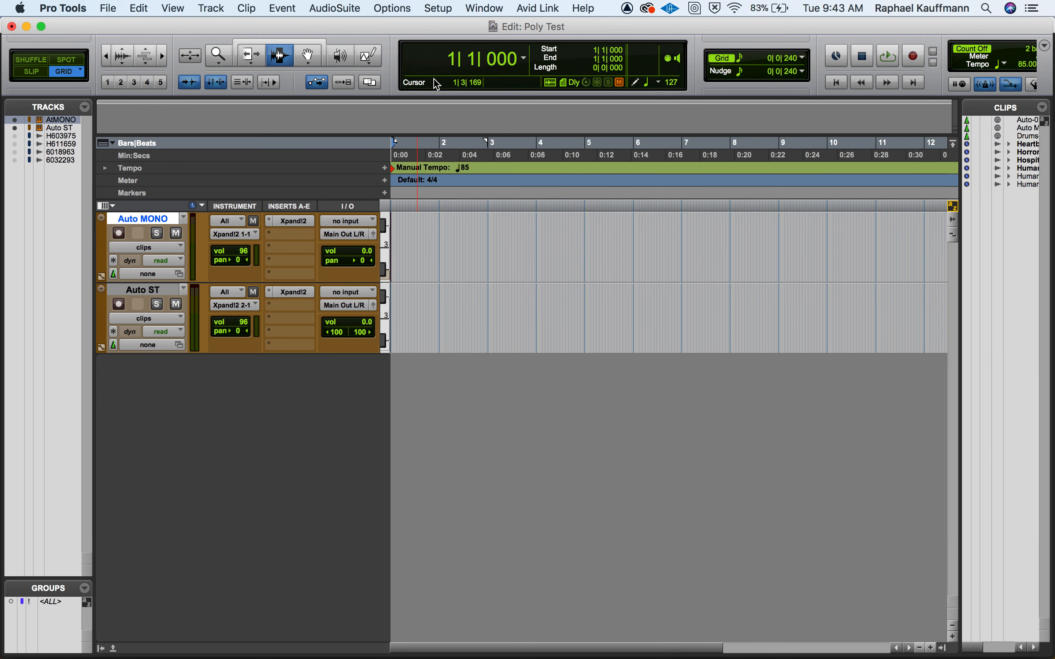
Step: Draw a four-bar C3 note starting at bar 1 on the Auto MONO track in the MIDI Editor
click(371, 60)
click(374, 59)
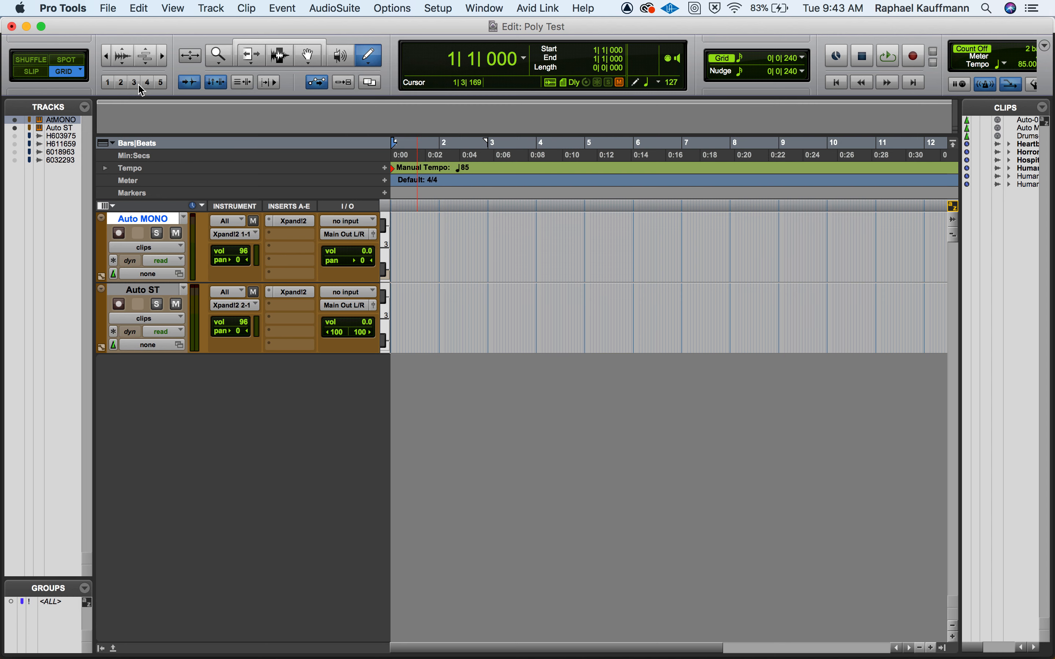
click(266, 41)
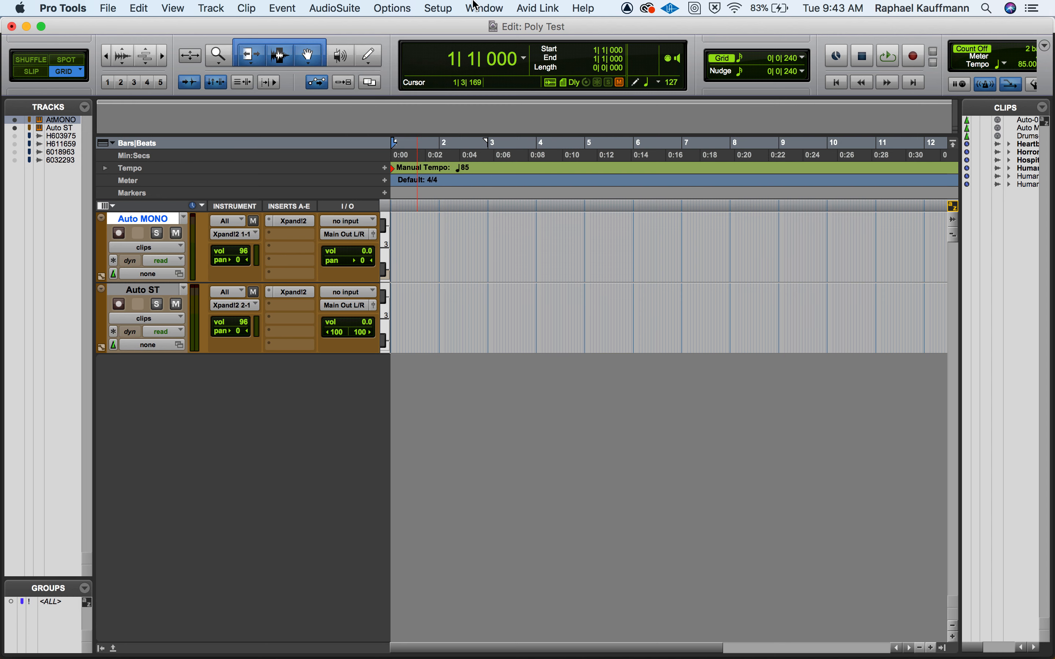
click(496, 6)
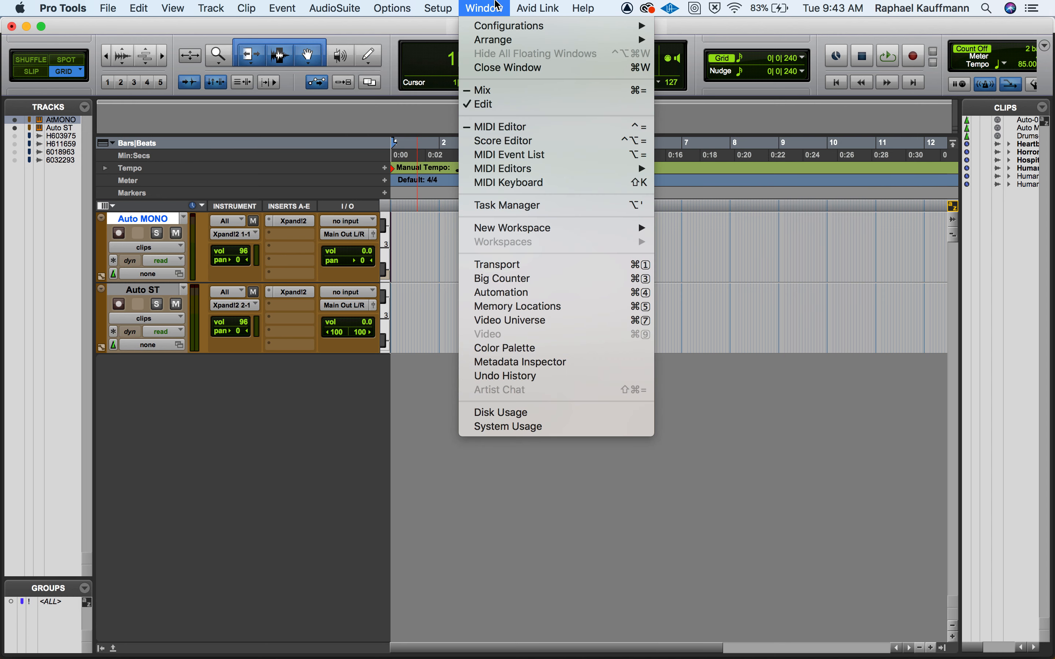
click(500, 127)
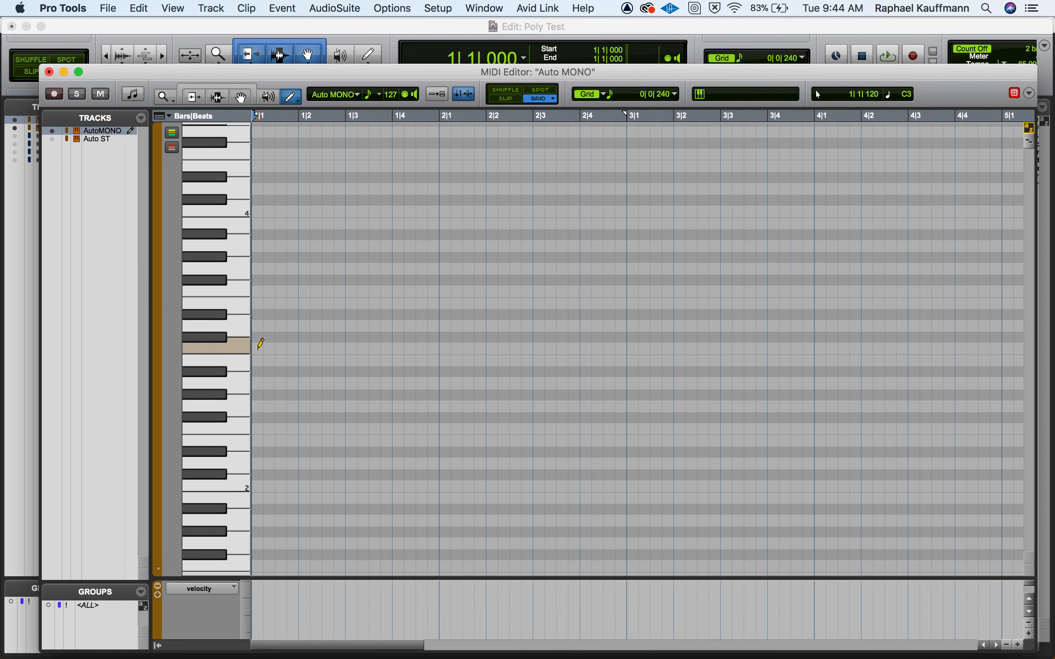
mouse_move(259, 348)
mouse_down()
mouse_move(791, 360)
mouse_move(1017, 337)
mouse_move(1004, 336)
mouse_up()
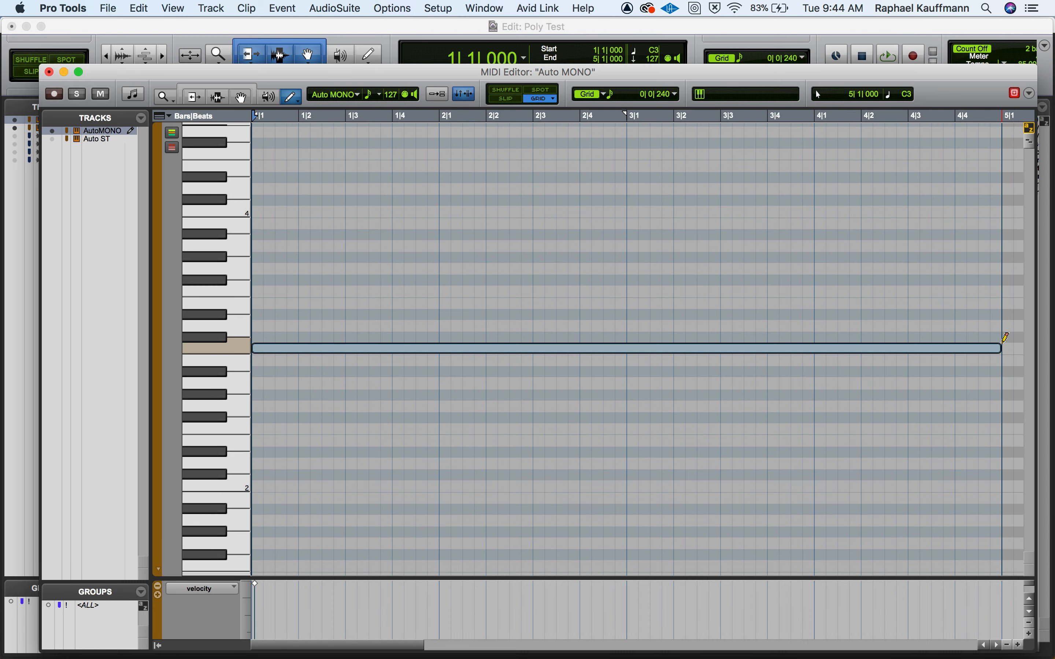
click(49, 71)
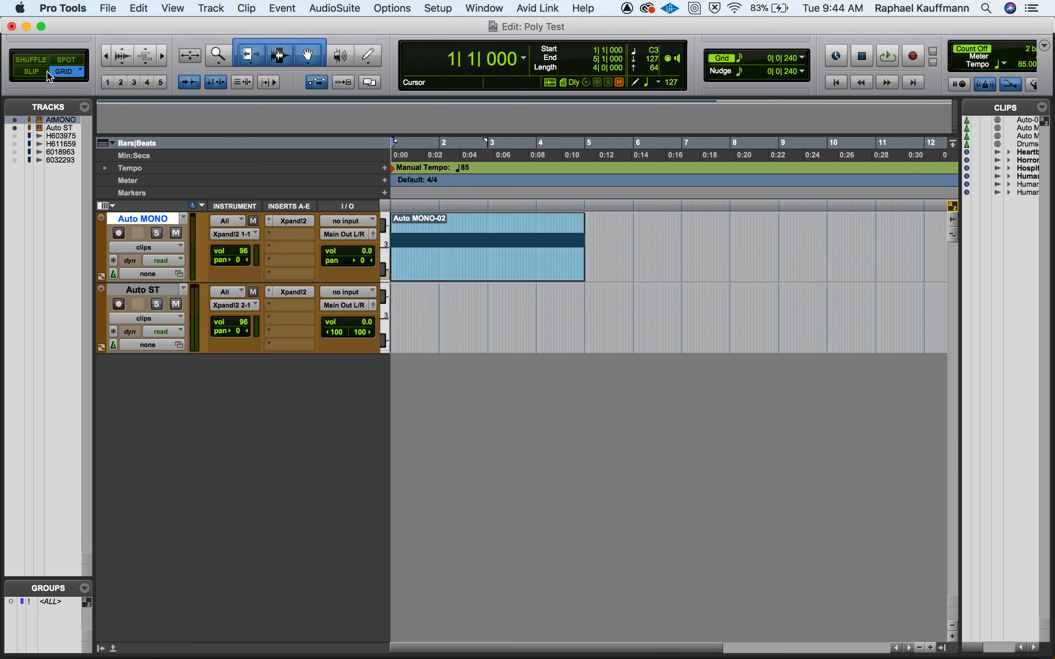
Step: Duplicate the four-bar Auto MONO clip to bar 5 and copy both clips onto the Auto ST track at the same positions
click(446, 268)
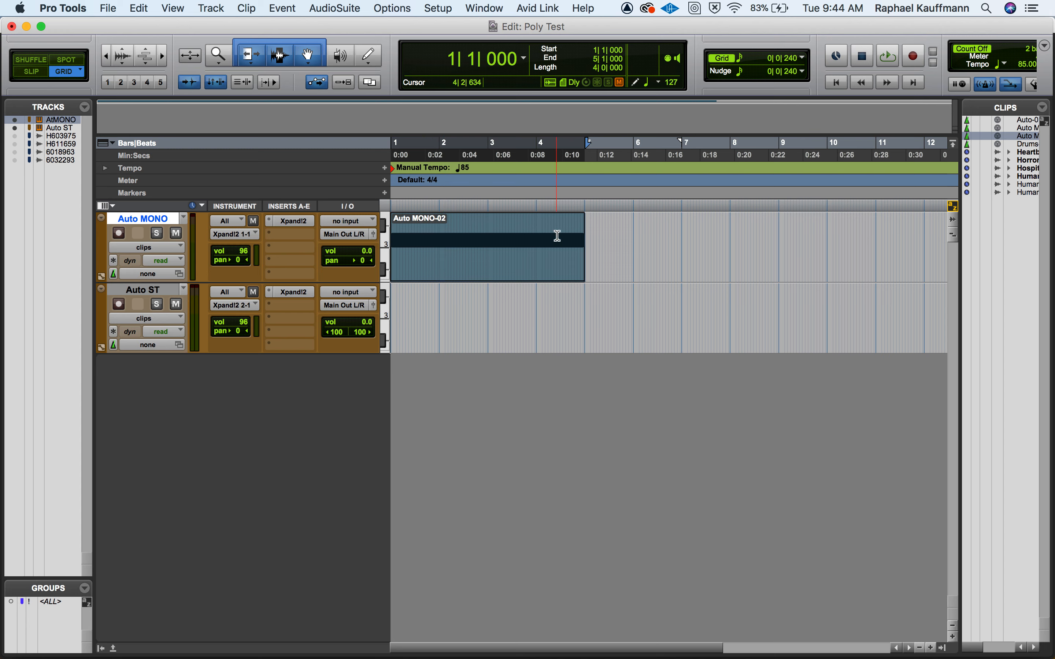
key(super+d)
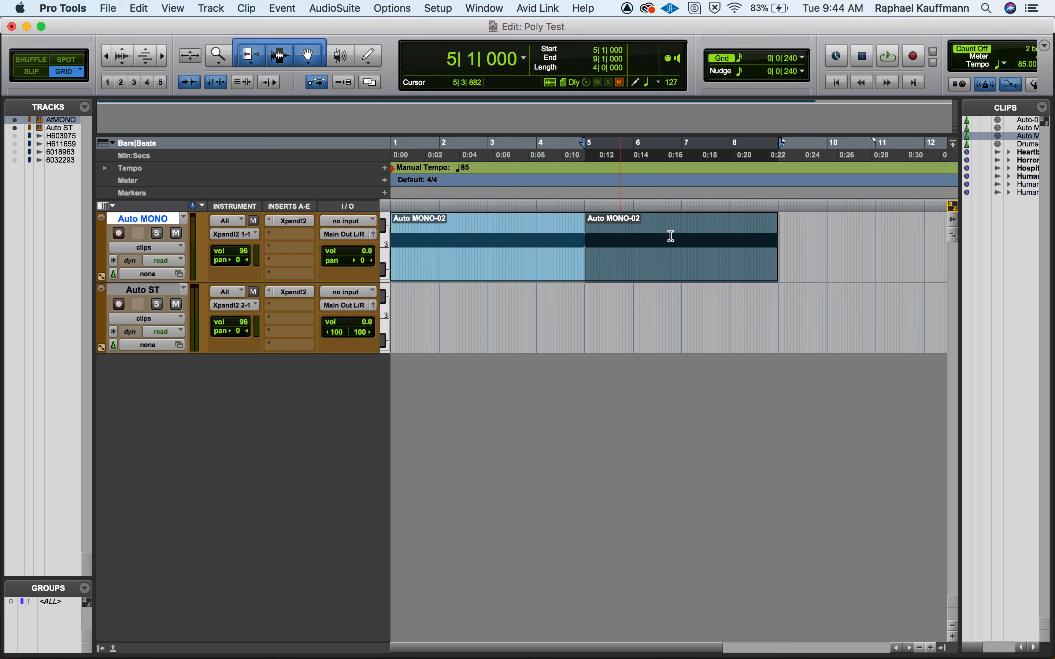
click(499, 276)
click(618, 279)
click(499, 285)
click(619, 277)
click(441, 271)
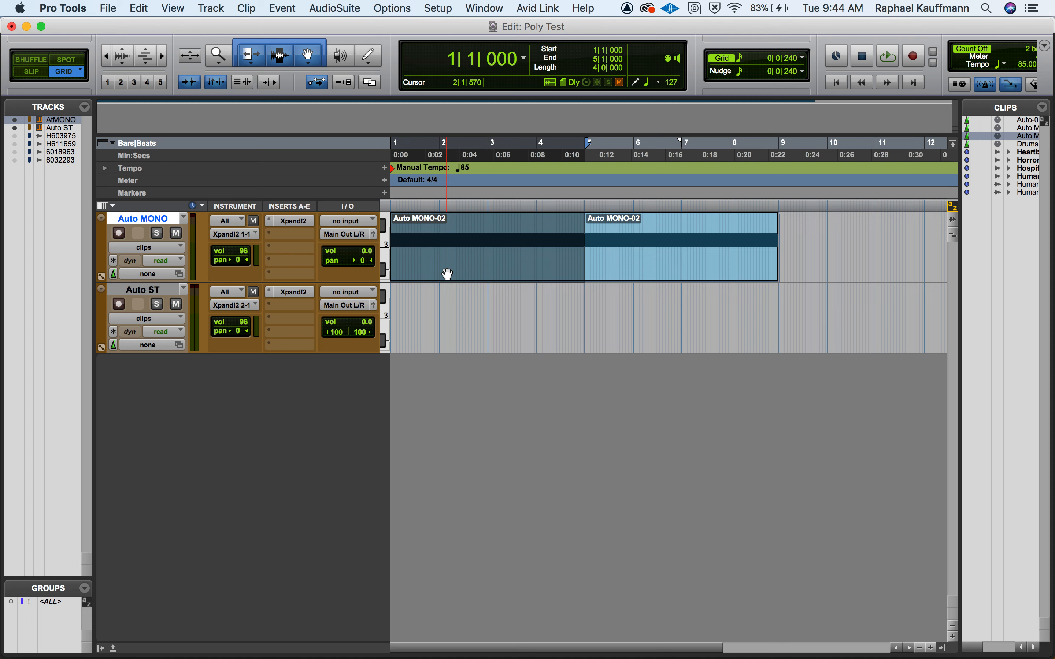
drag(440, 270, 440, 320)
drag(617, 279, 620, 342)
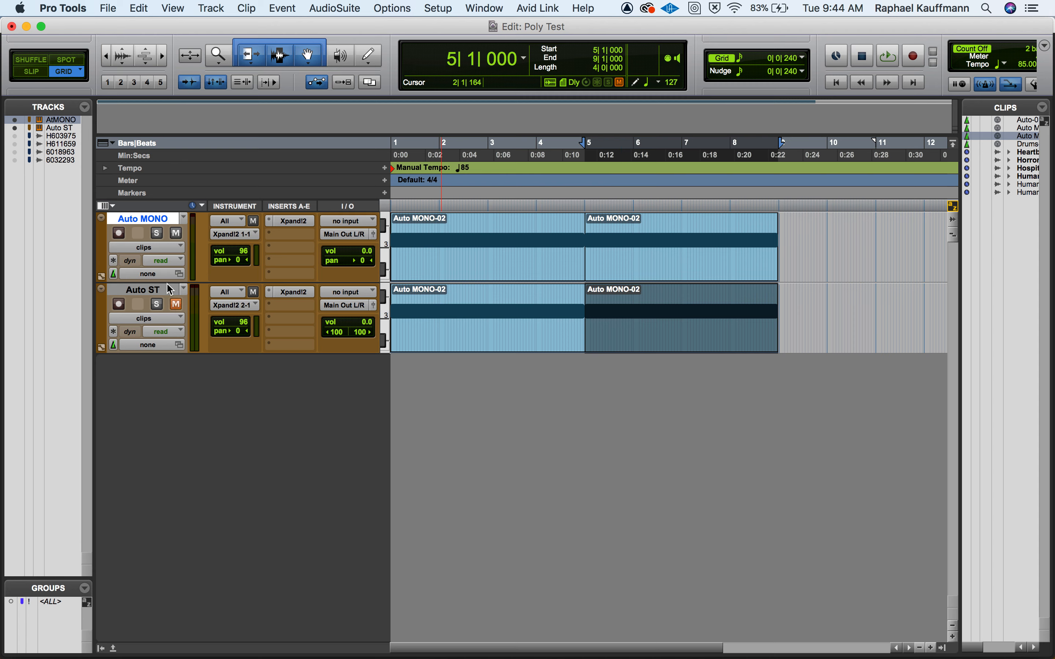
Step: Show an automation lane beneath the Auto MONO track and set it to audio volume
click(101, 277)
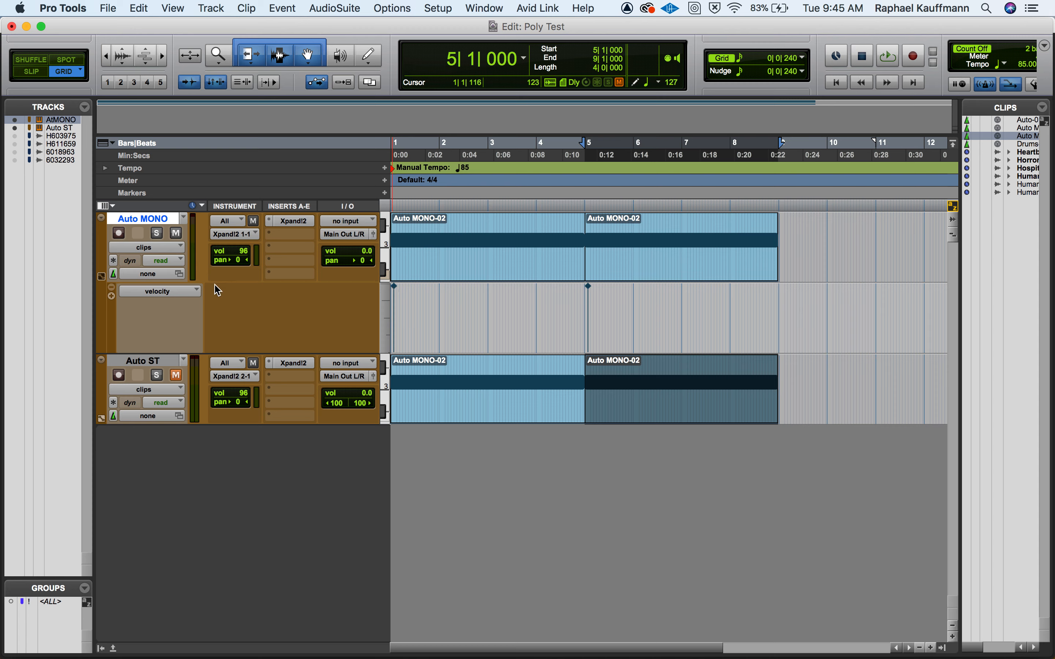
click(169, 295)
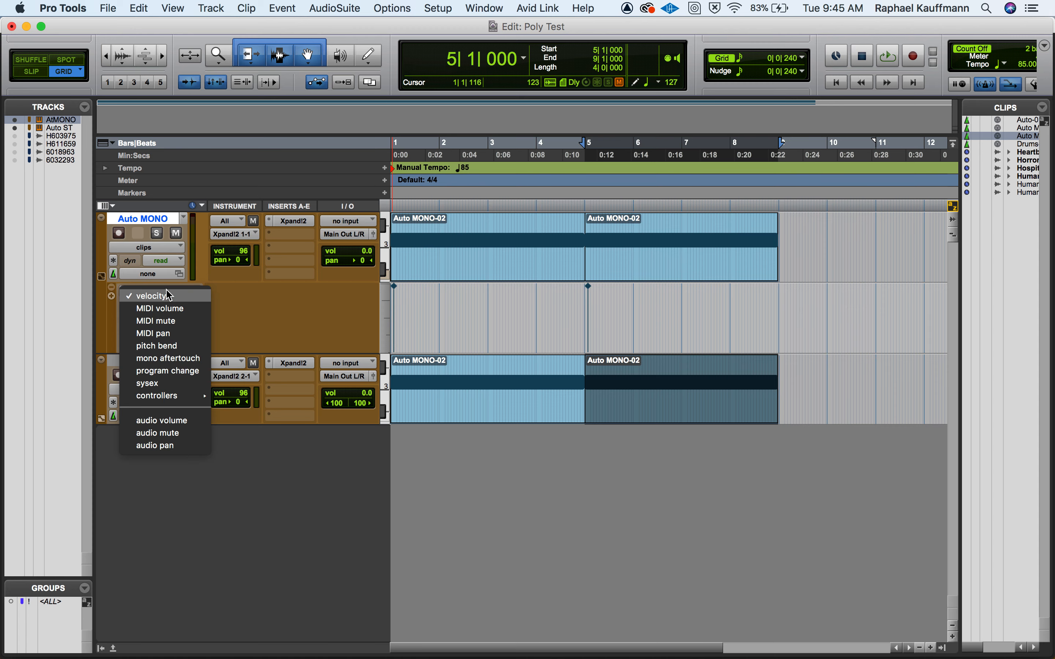
click(178, 423)
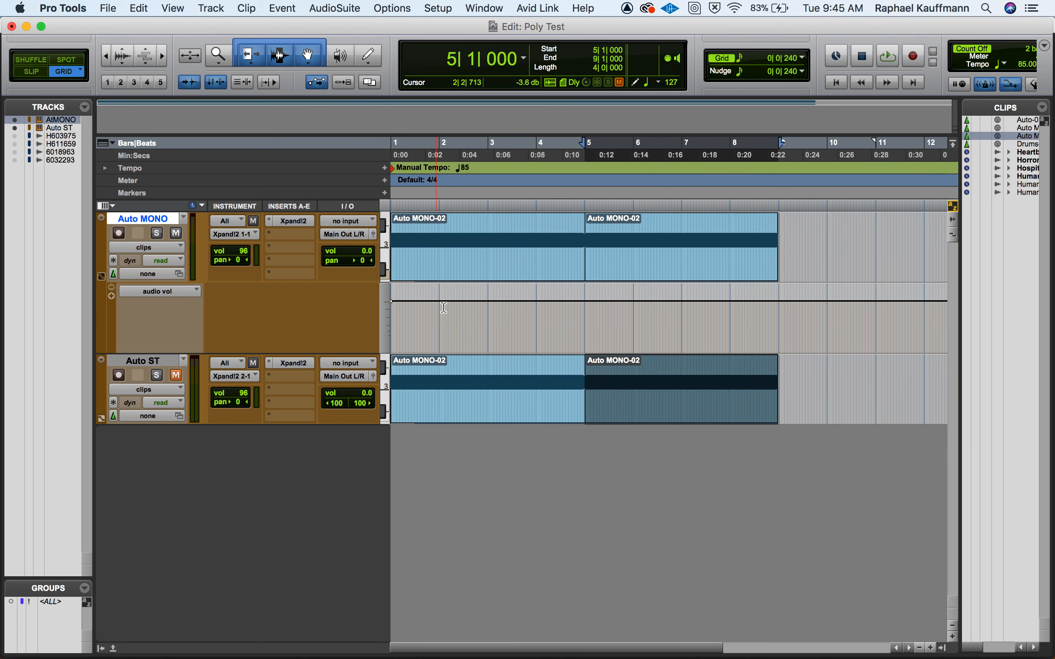
Step: Lower the Auto MONO audio volume line to -21.1 dB and compare it with the track's fader in the Mix window
key(super+equal)
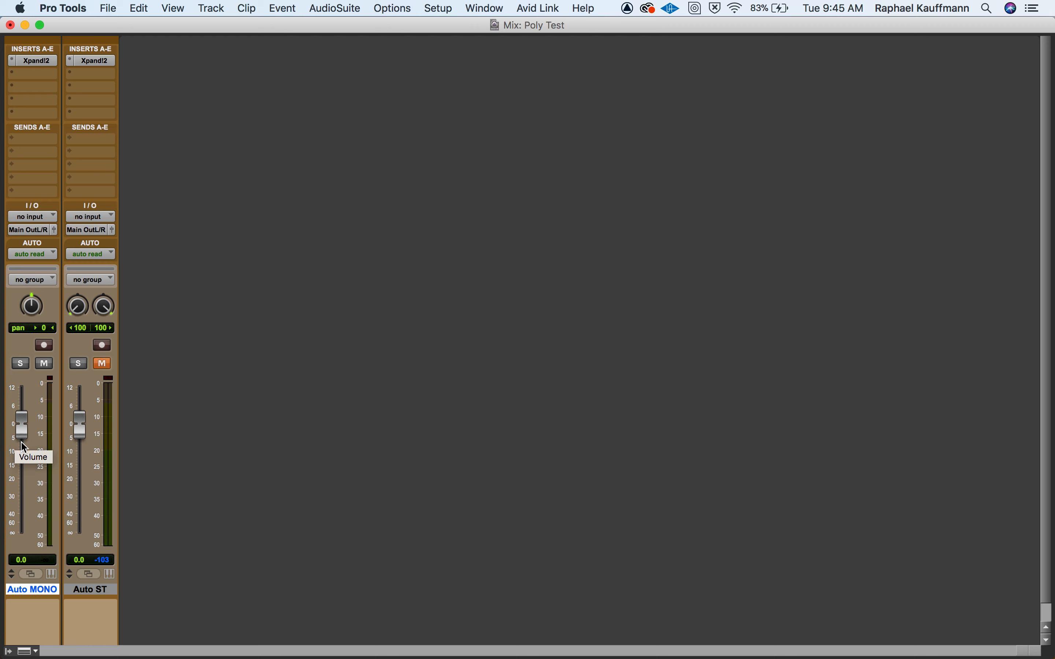
key(super+equal)
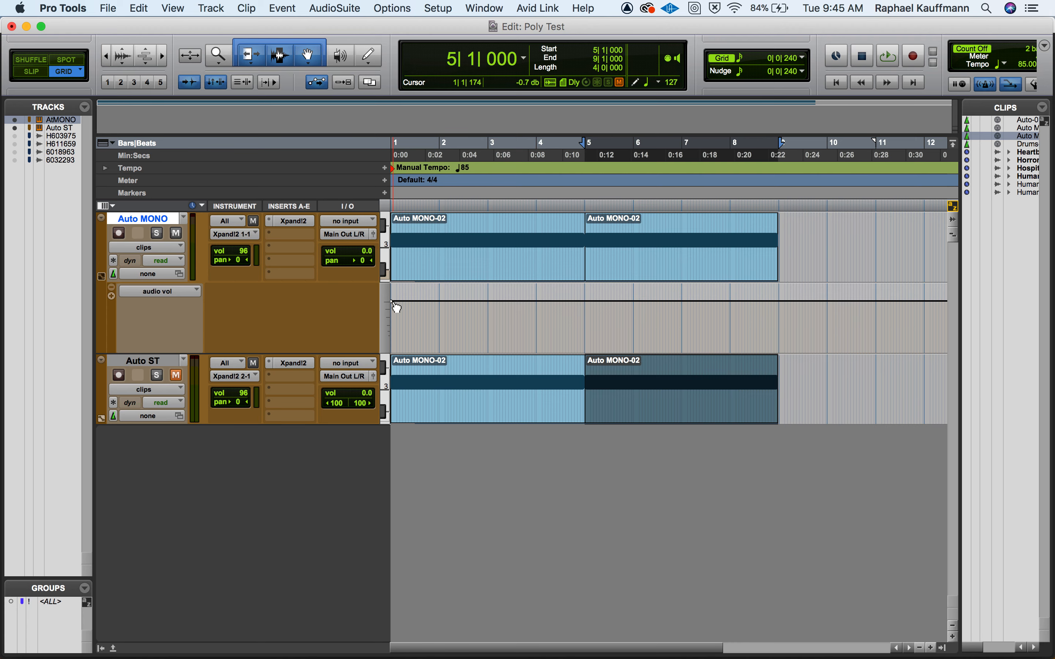
drag(393, 302, 391, 328)
key(super+equal)
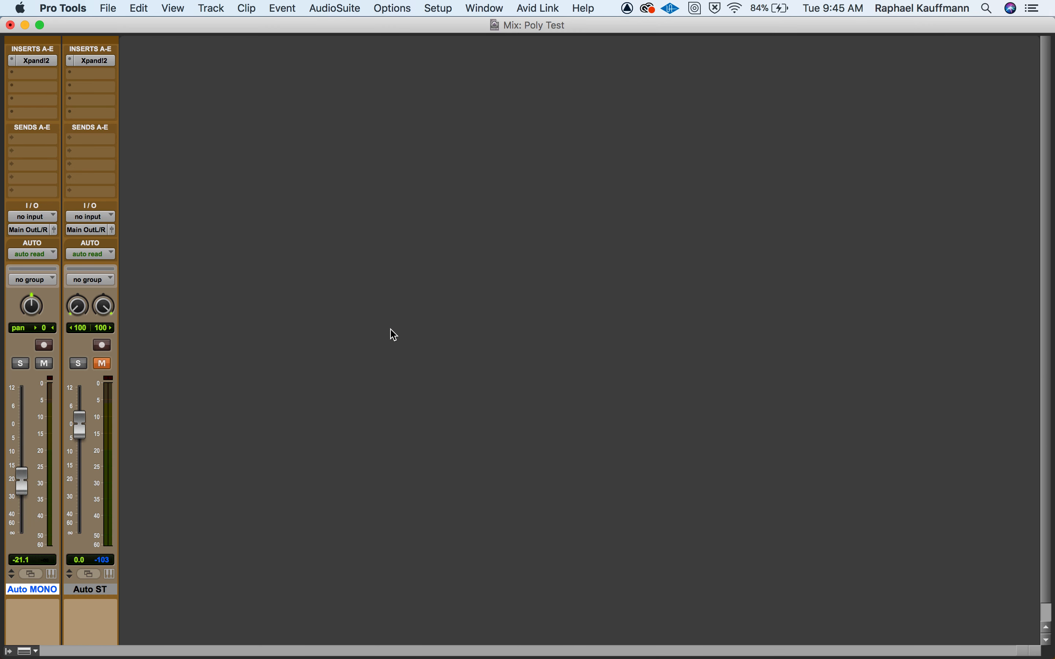
key(super+equal)
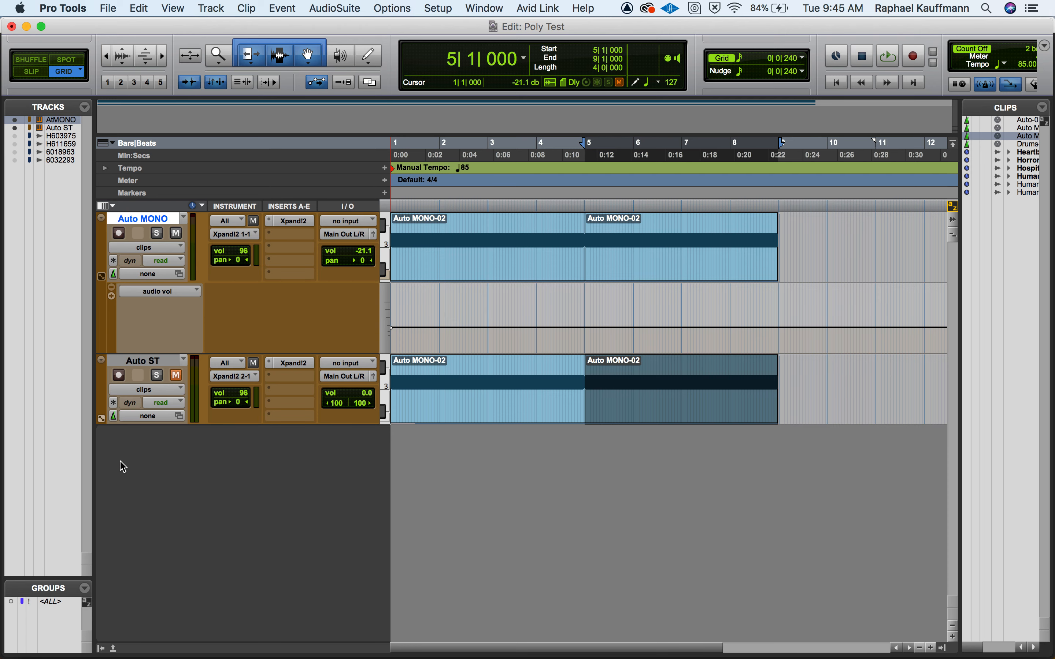
Step: Raise the Auto MONO audio volume line to -0.6 dB and check the fader in the Mix window
drag(392, 327, 388, 301)
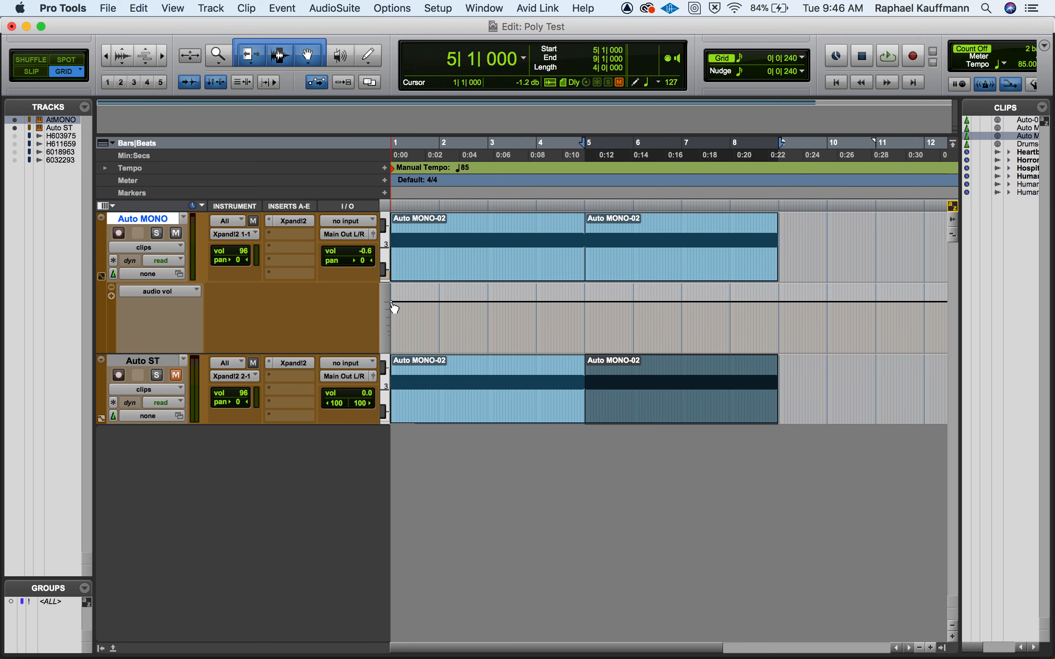
key(super+equal)
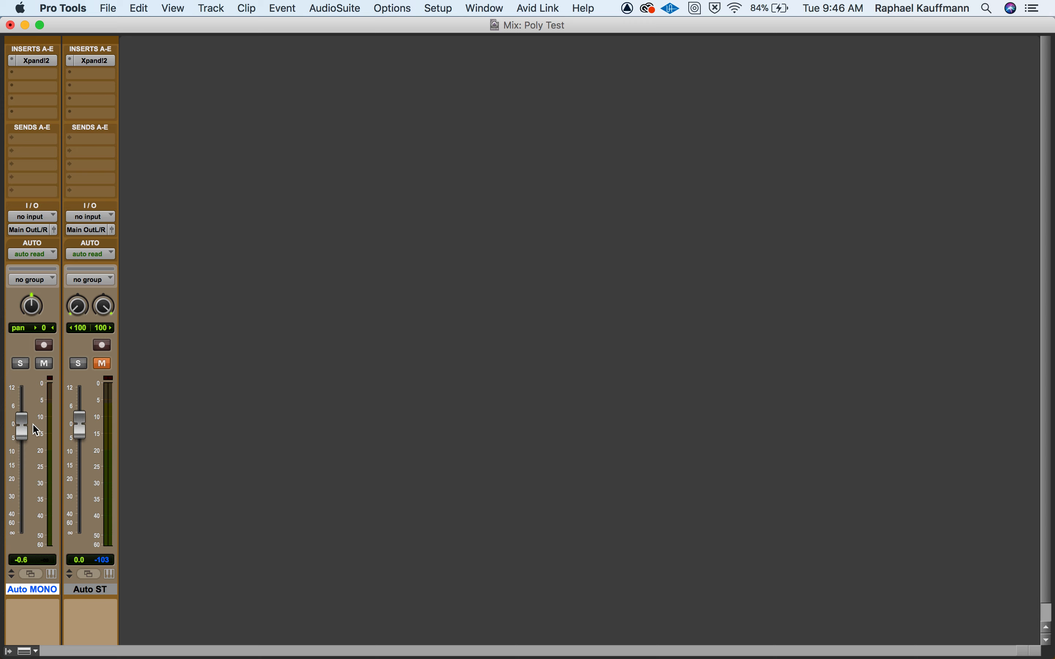
key(super+equal)
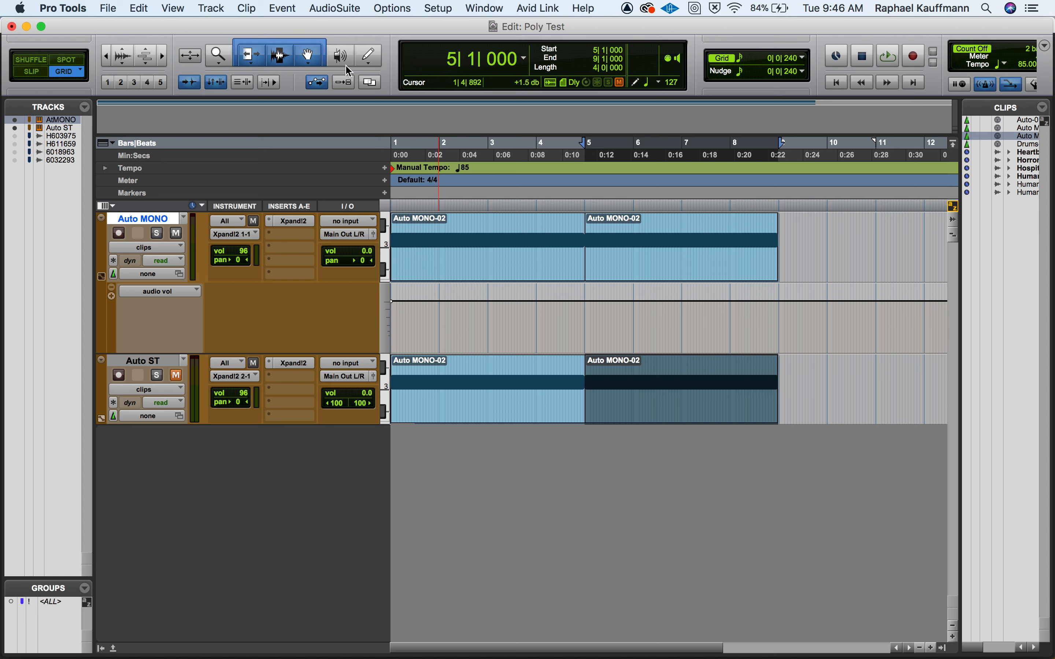
Step: With the Grabber, add Auto MONO volume breakpoints at bar 2 down to -∞ and at bar 3 up to +0.2 dB
click(309, 54)
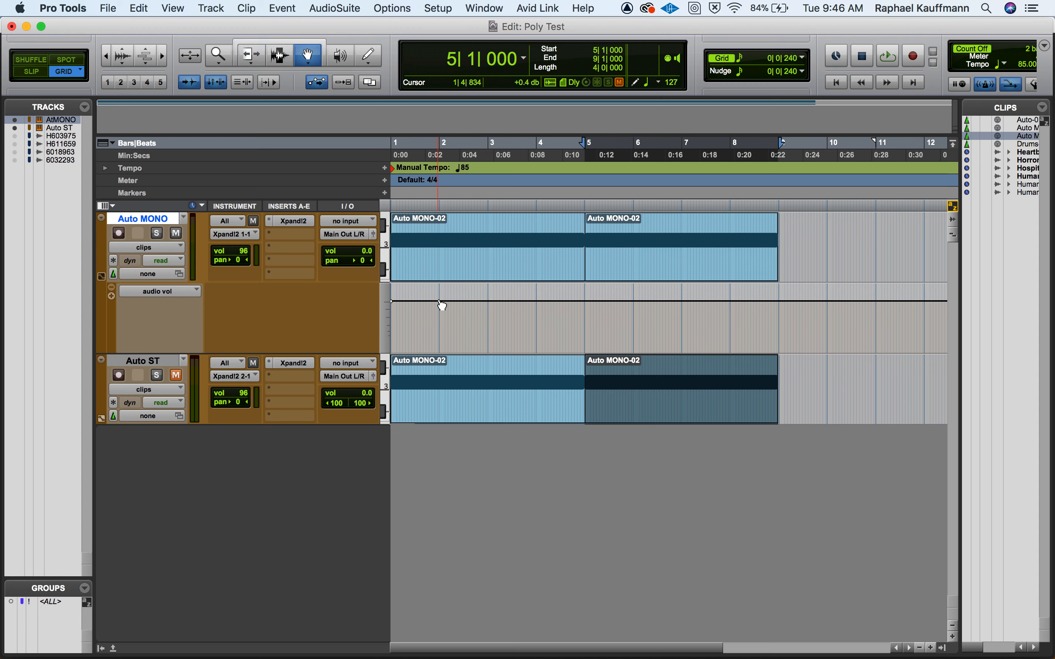
drag(442, 305, 442, 339)
drag(441, 350, 439, 353)
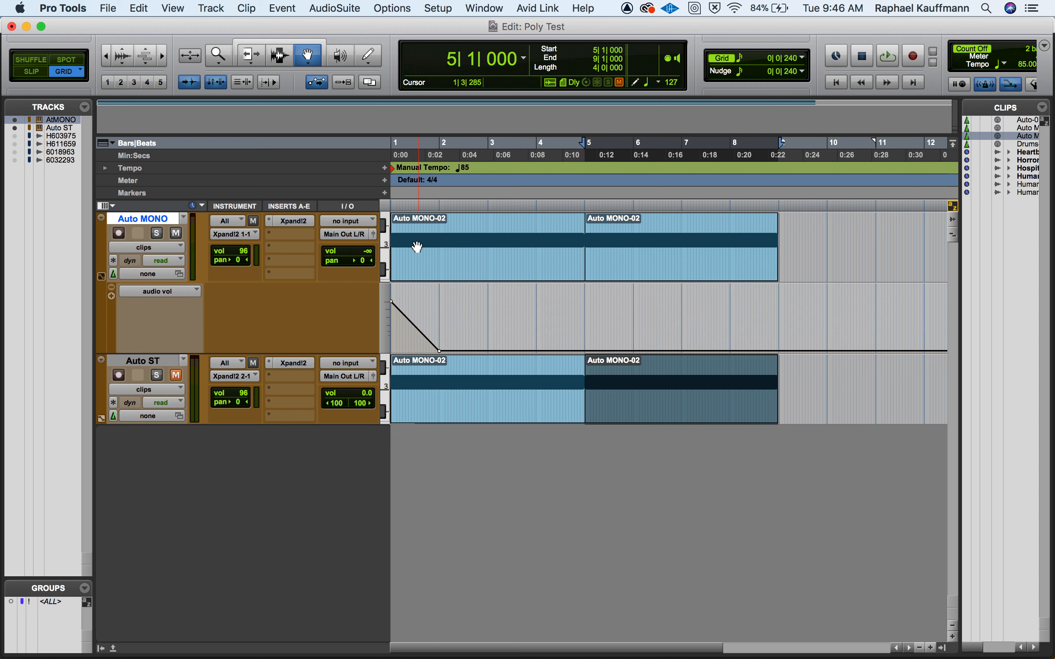
key(super+bracketright)
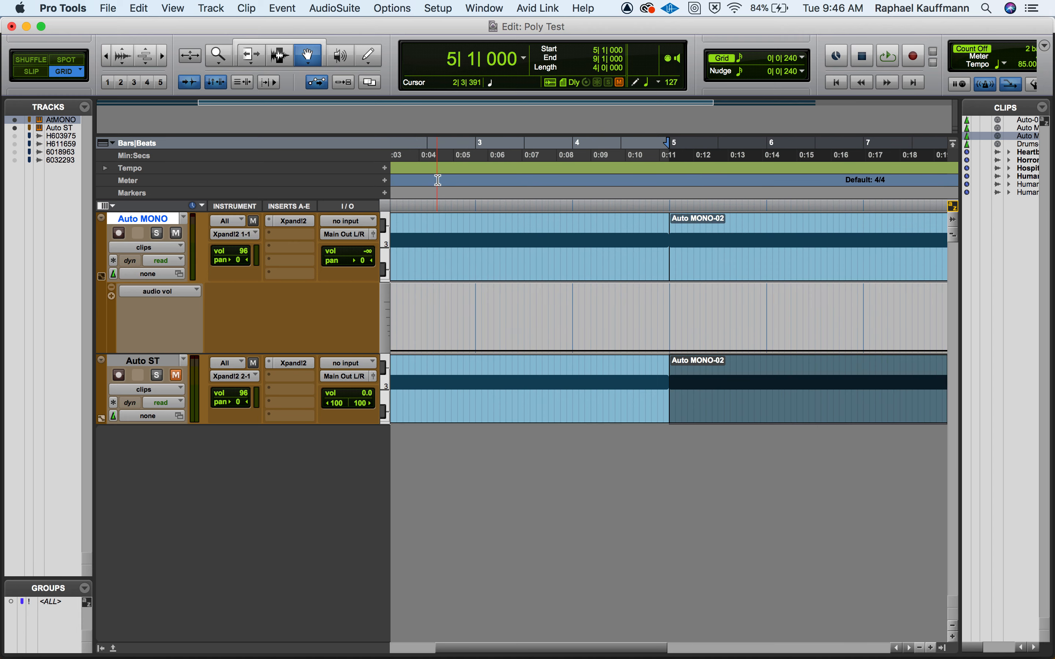
scroll(438, 180, left, 3)
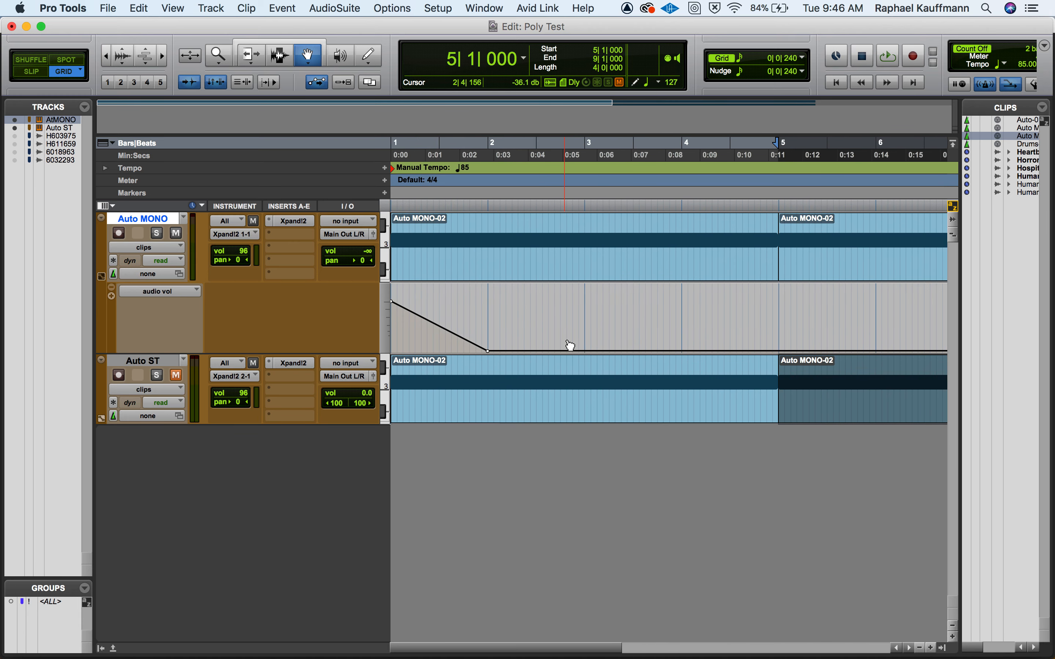
drag(587, 352, 585, 300)
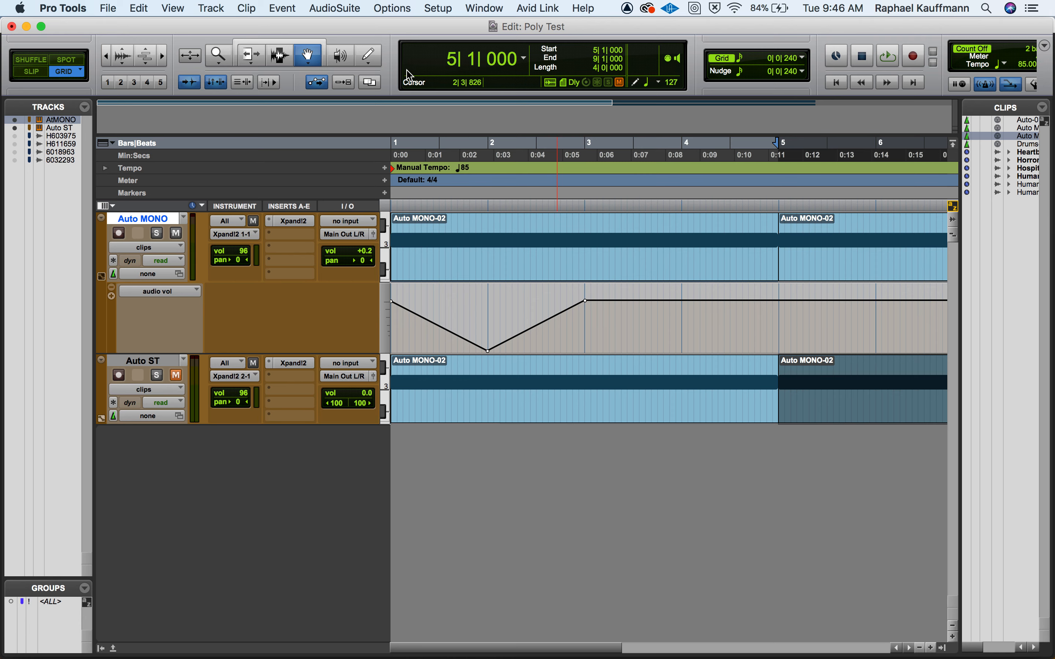
Step: Using the Smart Tool, add a second volume dip on Auto MONO, reaching the bottom at bar 4 and rising again near bar 5
click(316, 44)
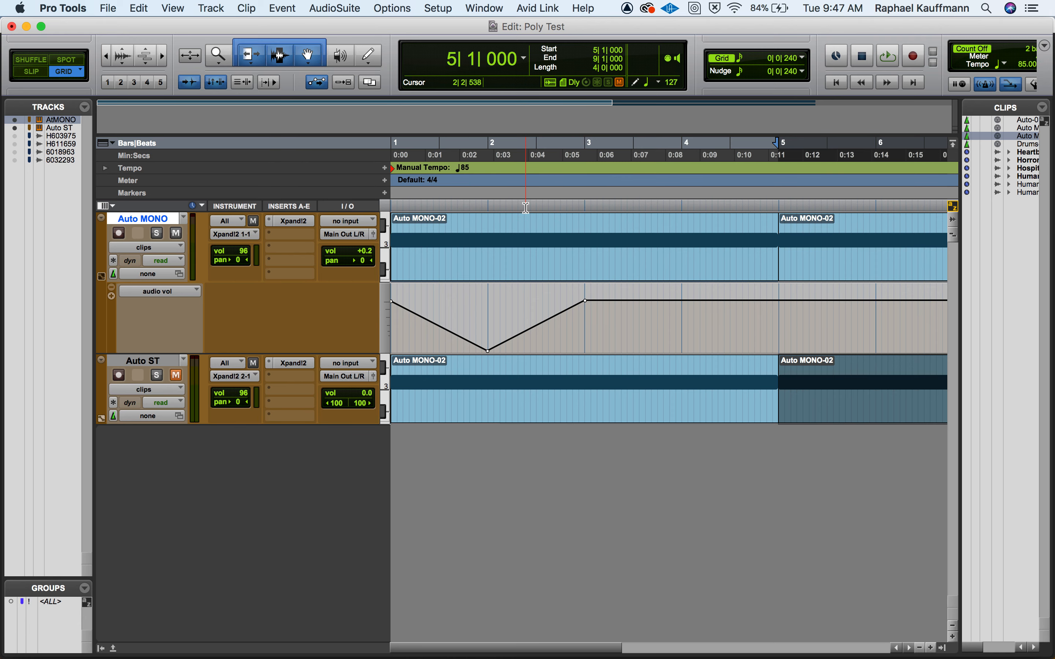
key(super+bracketleft)
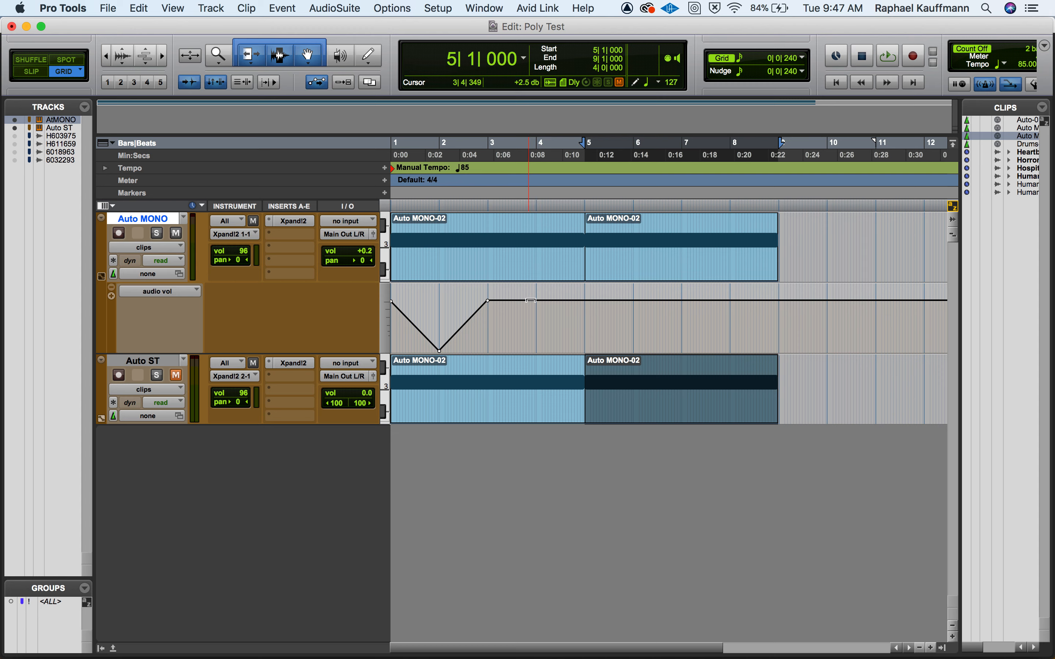
drag(537, 301, 583, 300)
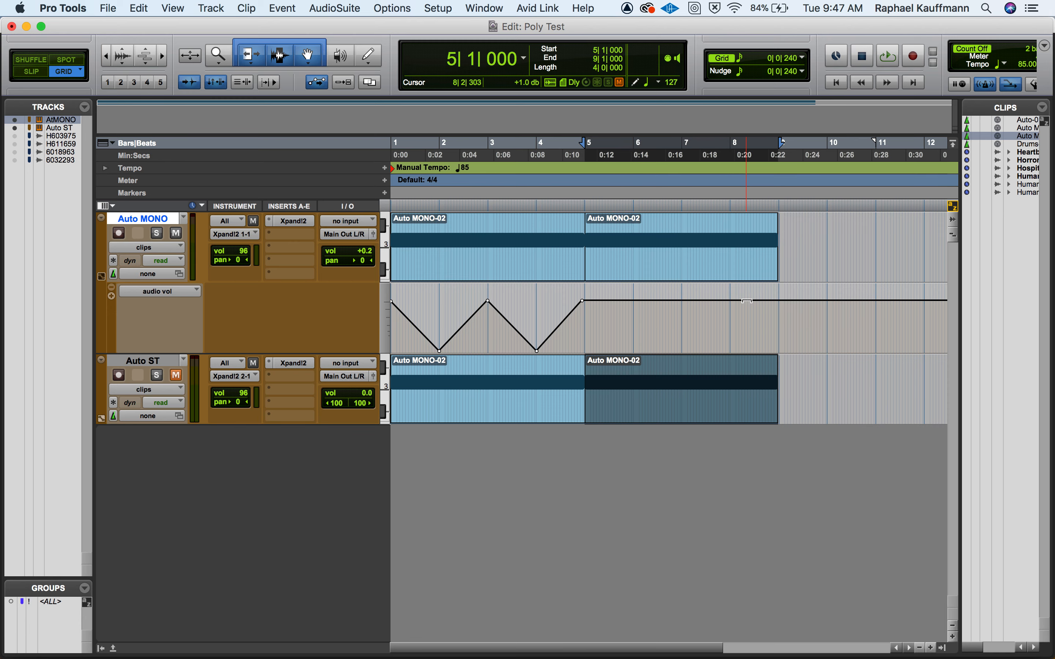
Step: Play back the first Auto MONO clip to hear its volume automation
click(499, 274)
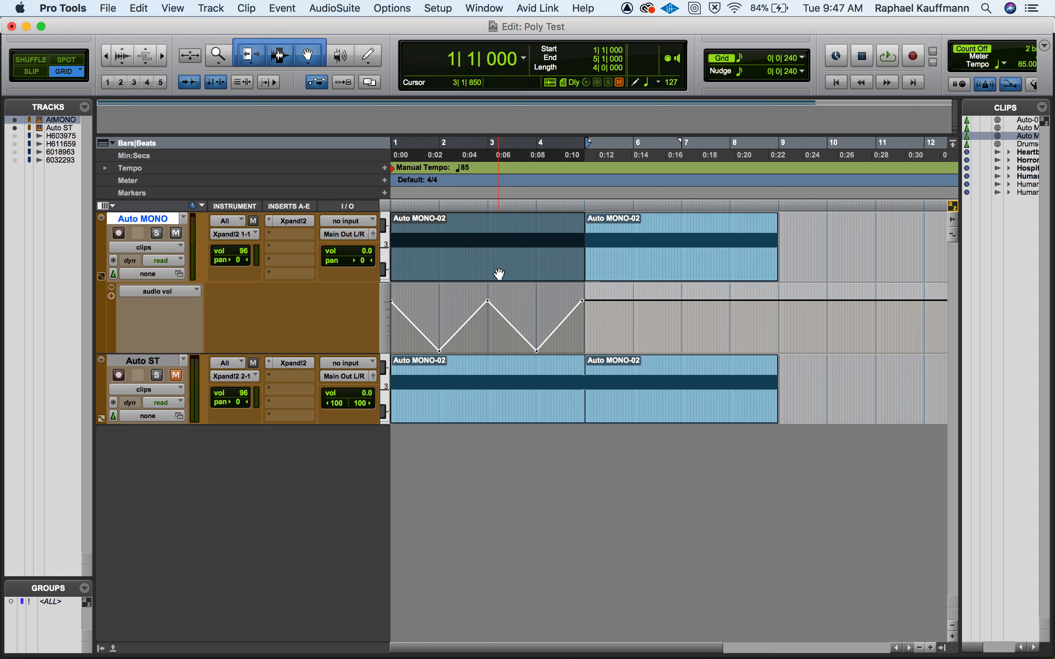
key(space)
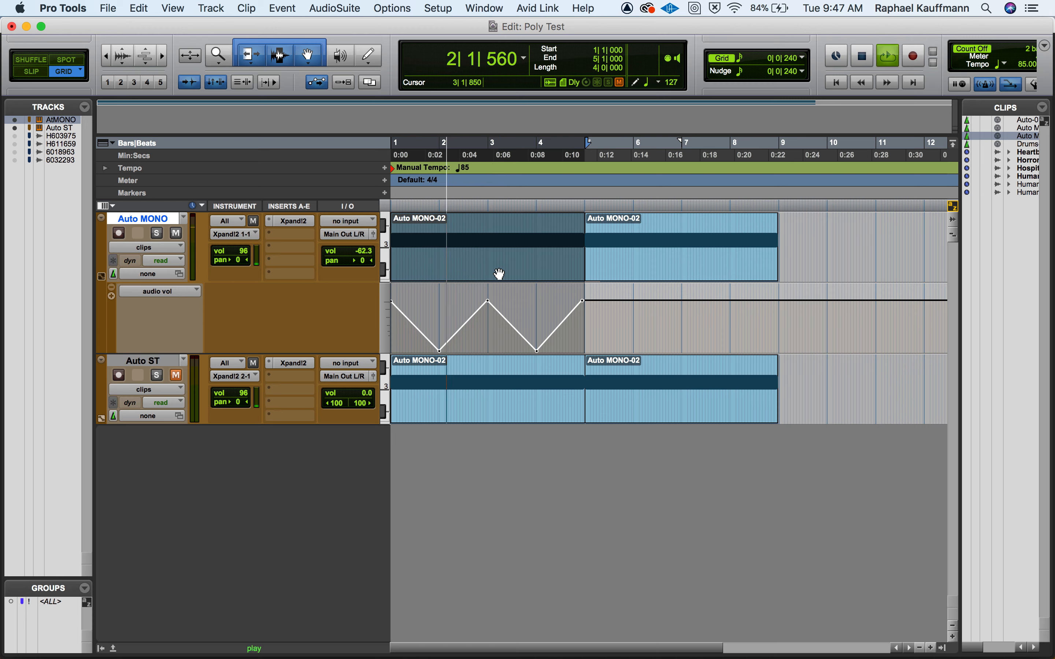
key(space)
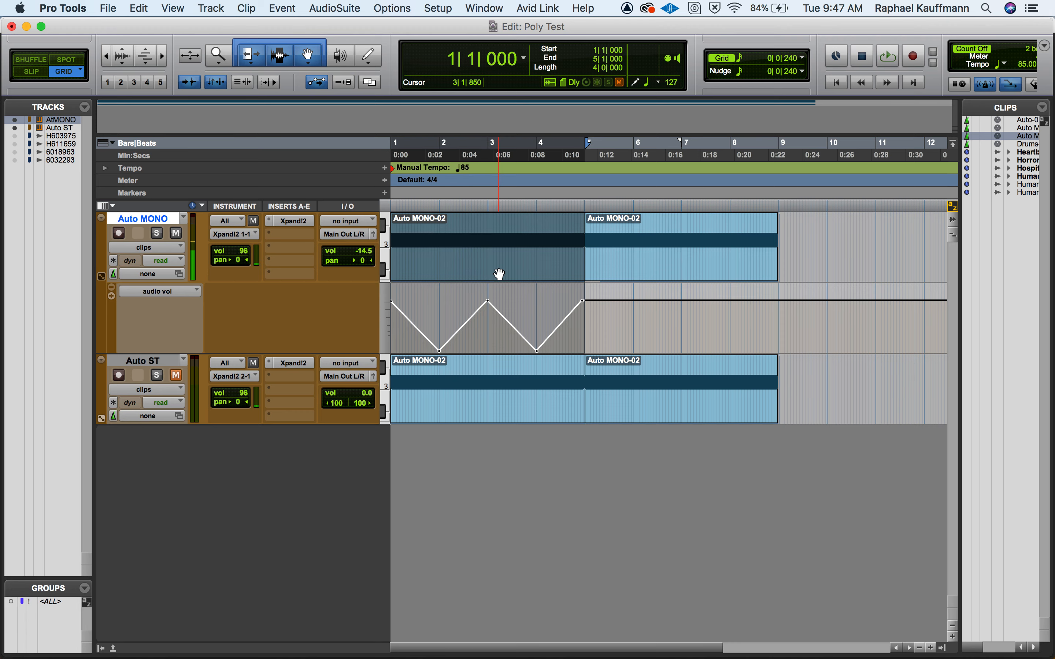
Step: Try to lower the Auto MONO volume fader by hand in the Mix window while its automation is in read mode
key(super+equal)
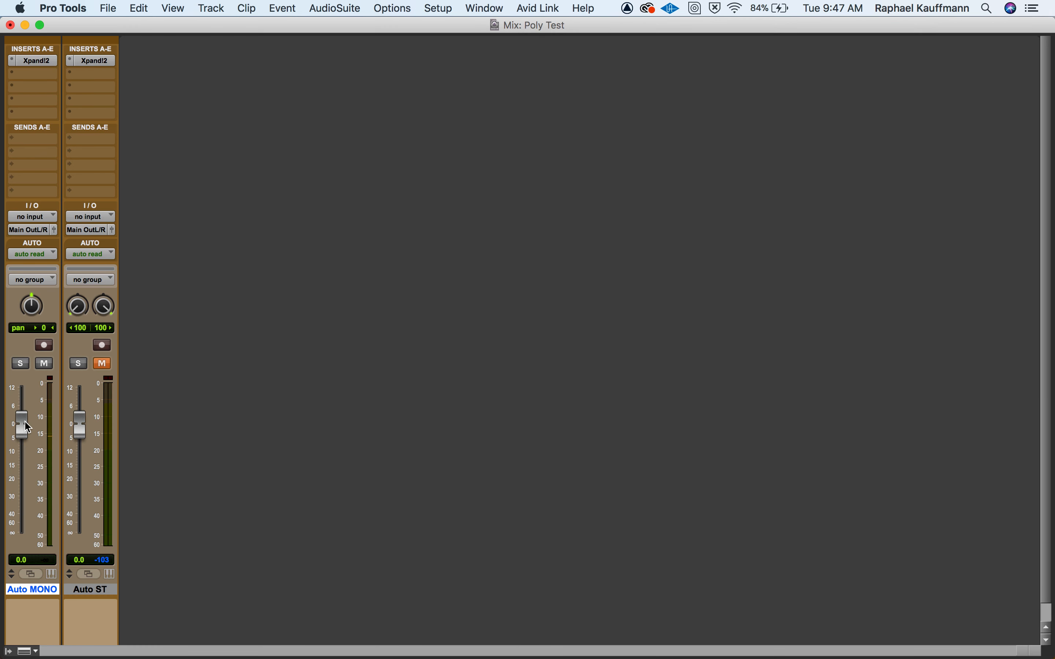
drag(27, 426, 31, 502)
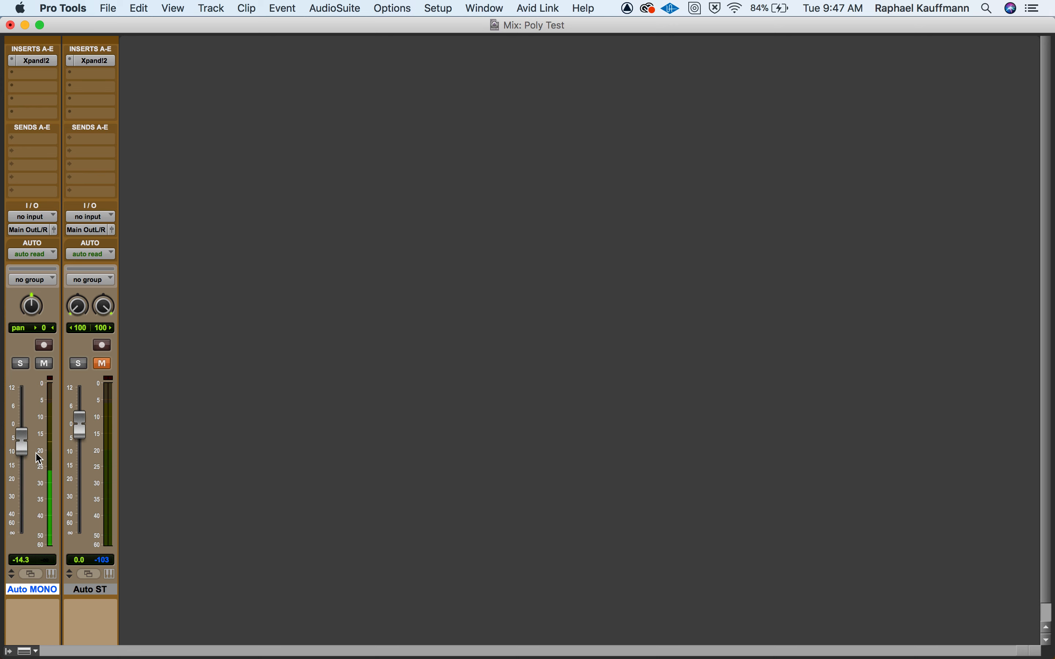
Step: Delete the first Auto MONO clip with its volume automation and clear the leftover volume breakpoint near bar 5
key(super+equal)
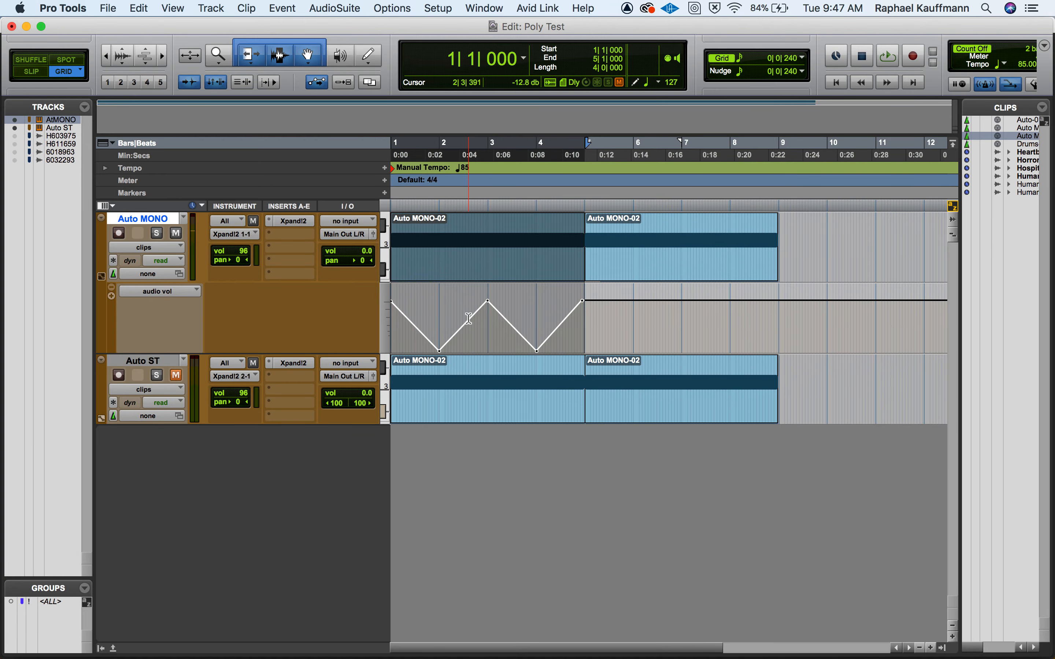
key(Delete)
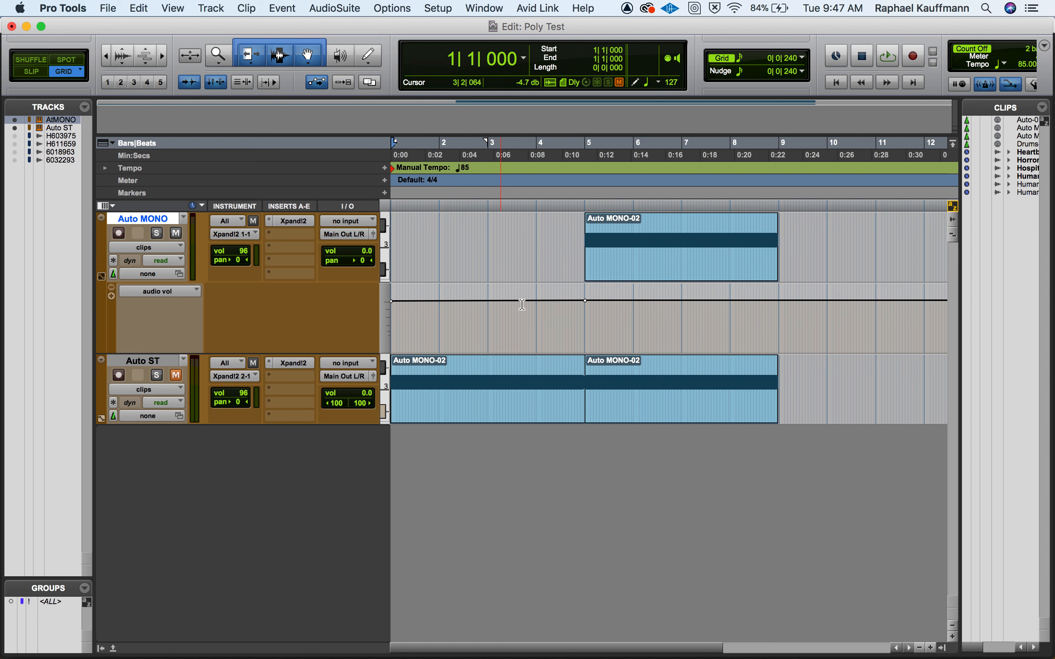
drag(602, 306, 569, 305)
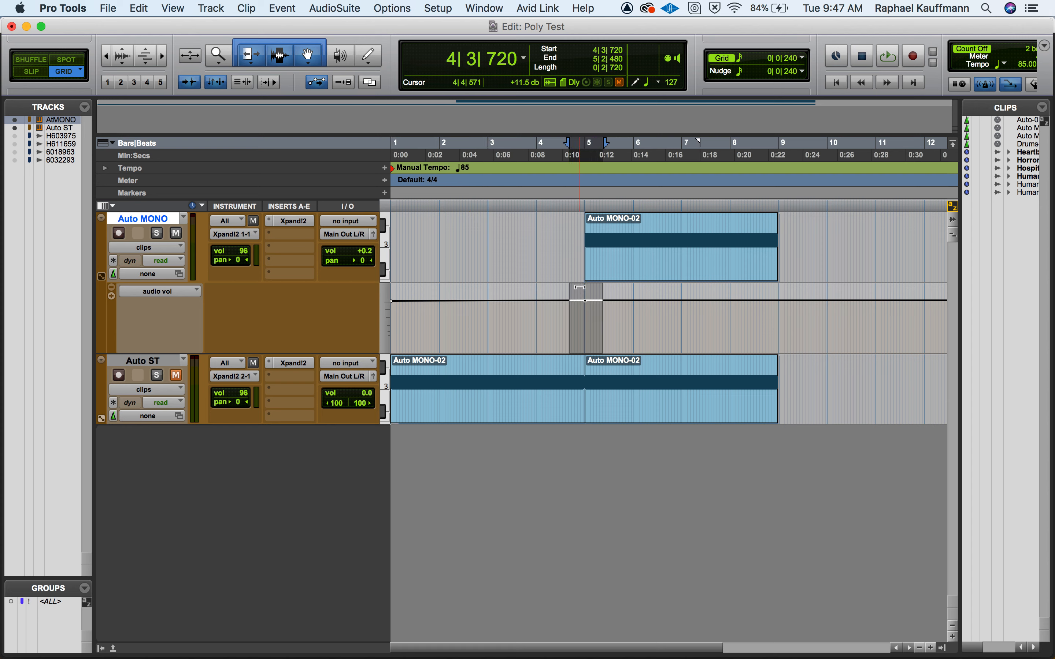
click(569, 305)
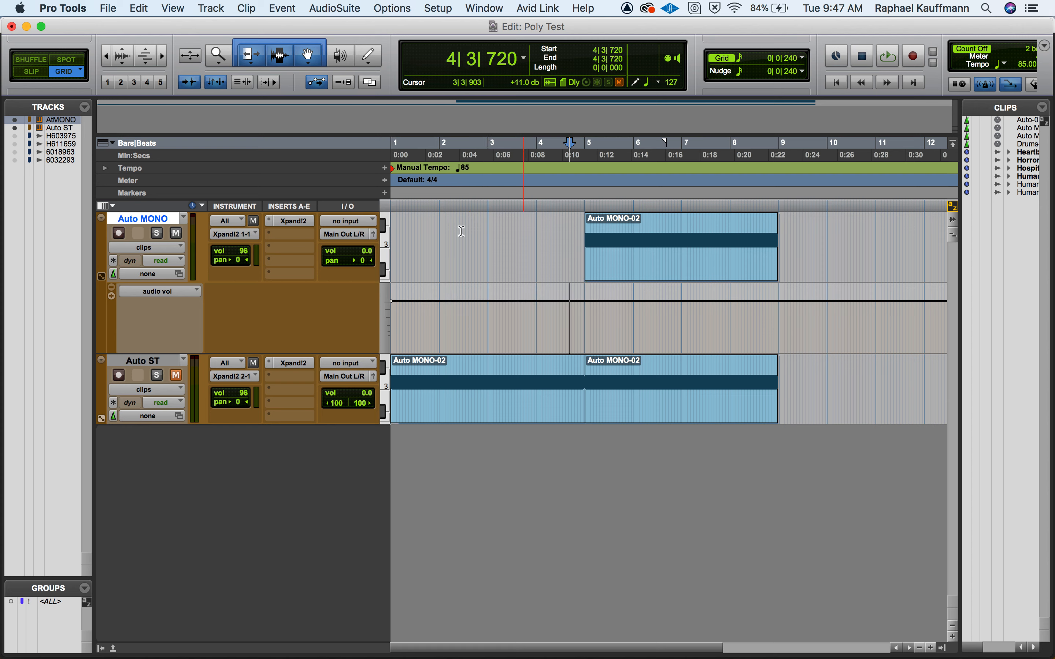
Step: With the Pencil, draw a freehand Auto MONO volume curve from about bar 1 beat 3 to bar 3 beat 3 and play from the start
click(368, 56)
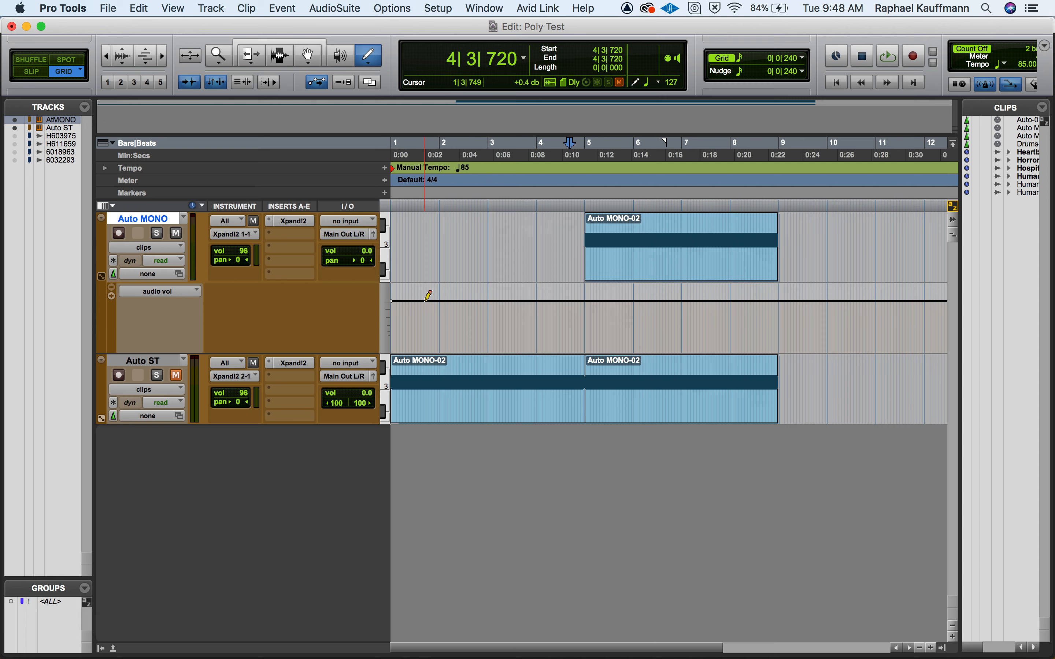
mouse_move(426, 301)
mouse_down()
mouse_move(456, 312)
mouse_move(500, 305)
mouse_move(518, 322)
mouse_up()
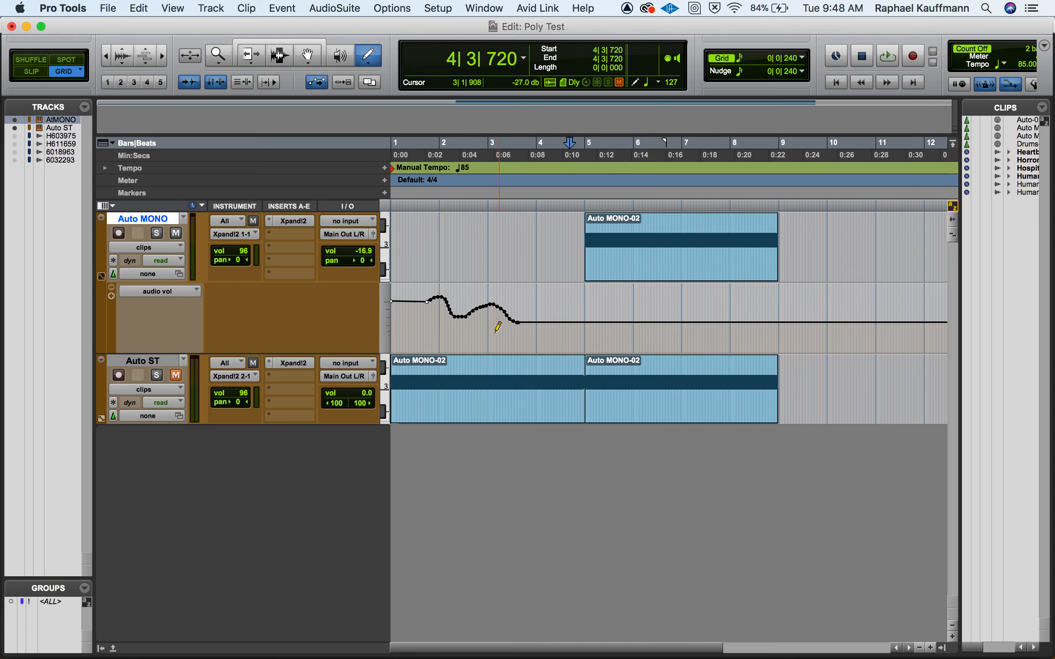
key(Return)
key(space)
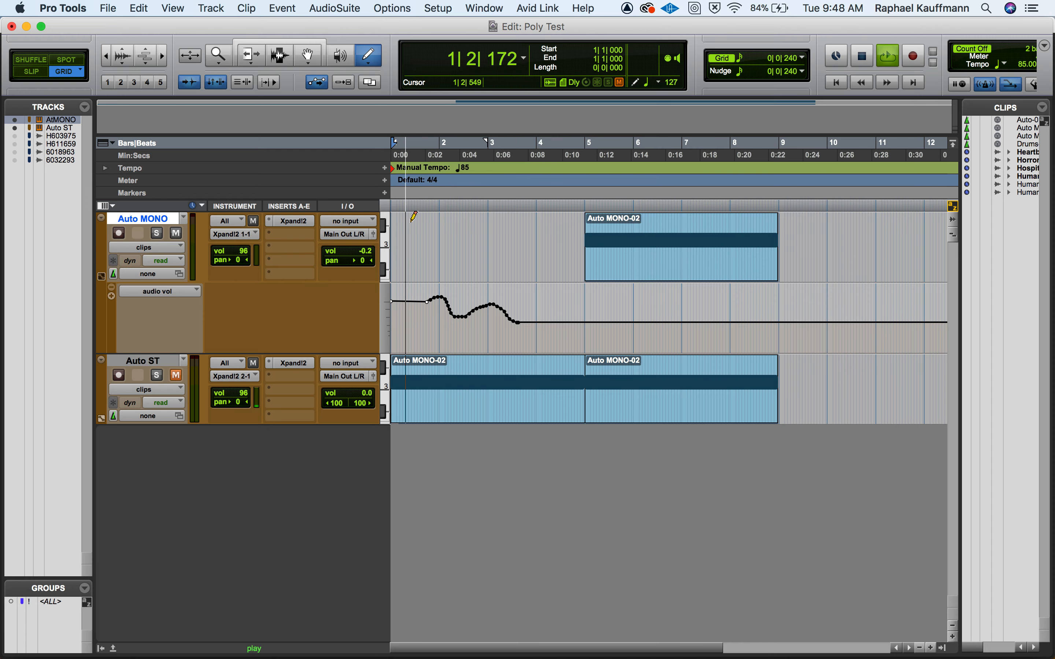
key(super+equal)
key(super+equal)
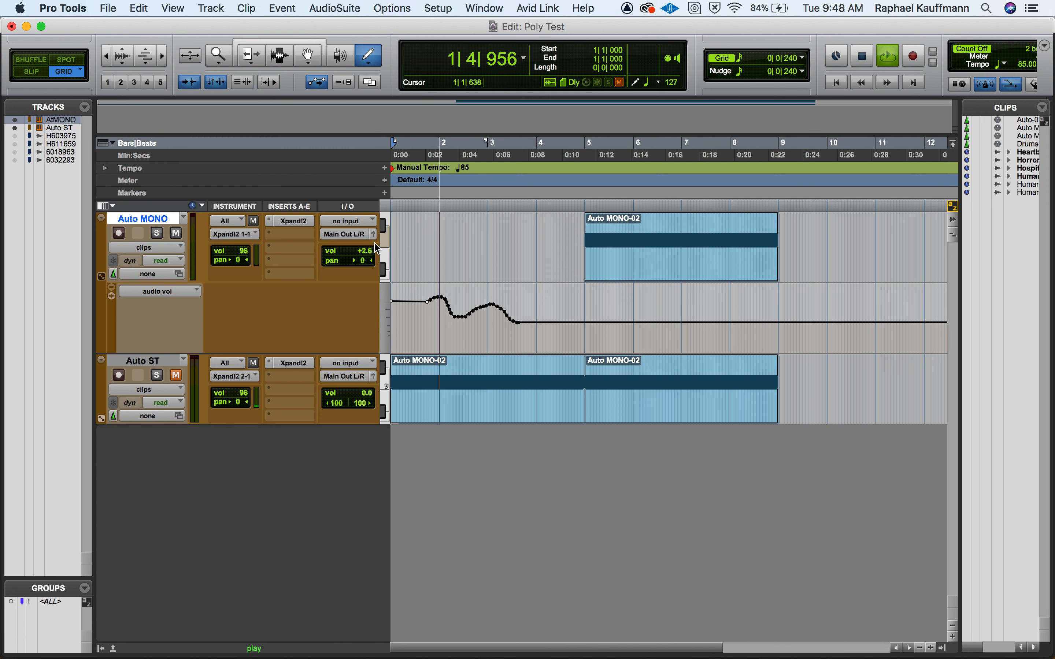
key(space)
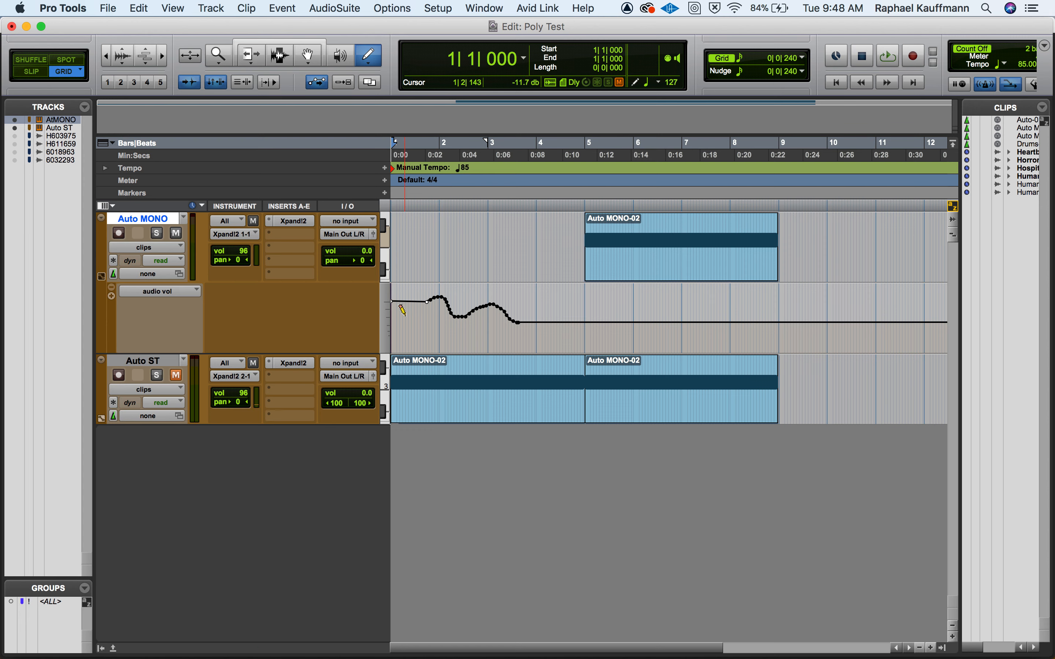
Step: Undo the freehand volume curve and the deletions, back to the first Auto MONO clip with its zigzag volume automation
key(super+z)
key(super+z)
key(super+shift+z)
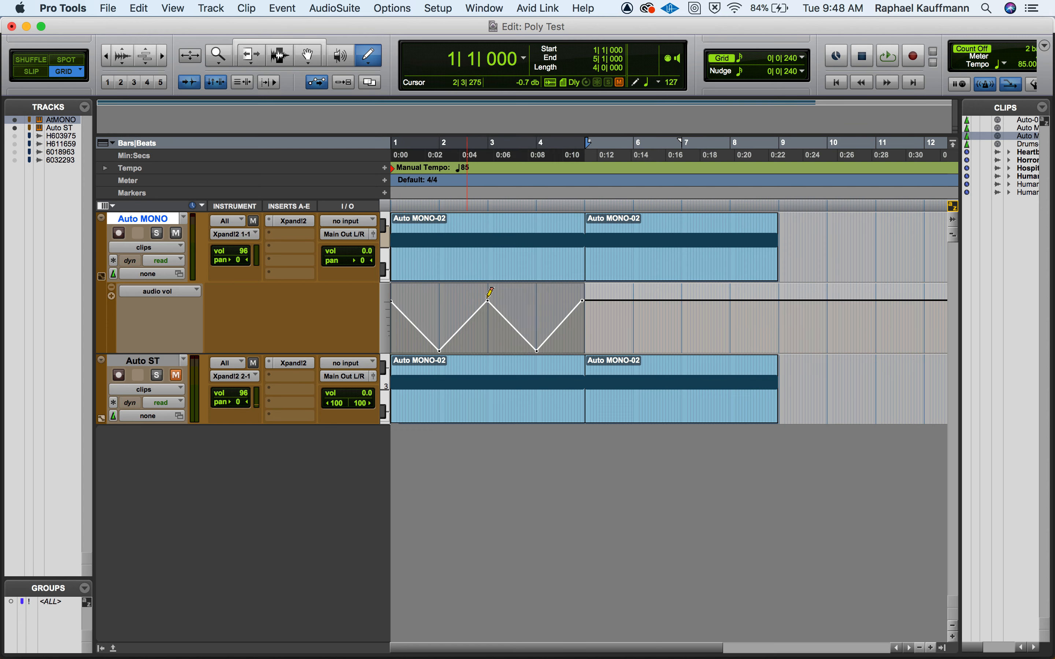
Step: With the Smart Tool, delete the Auto MONO volume breakpoints from bar 1 to just past bar 5, keeping the clips
click(317, 40)
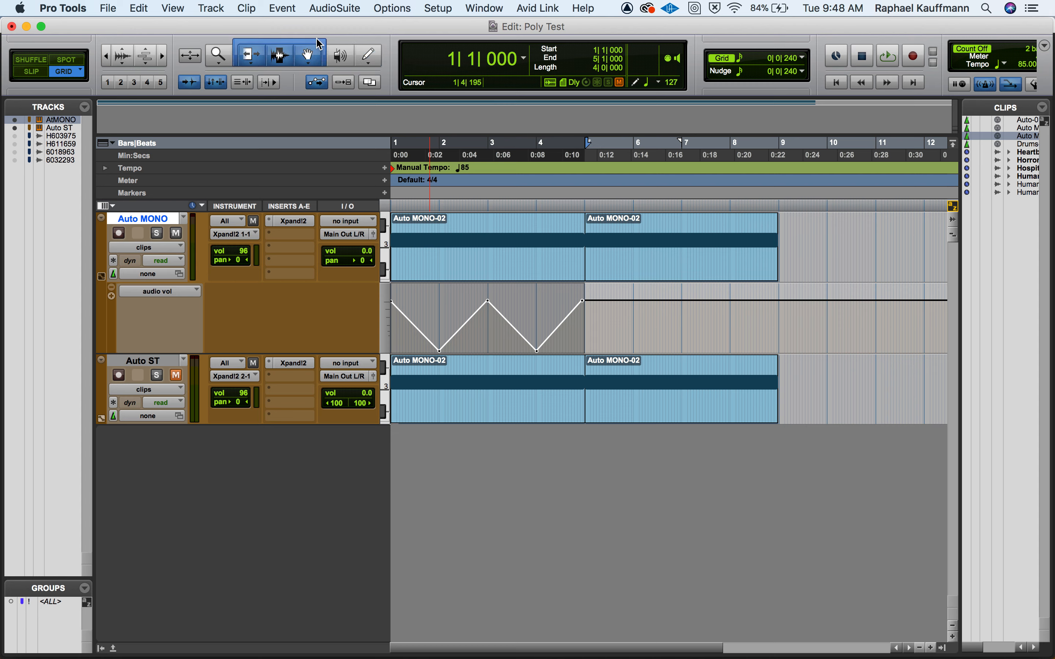
click(614, 319)
drag(588, 319, 381, 313)
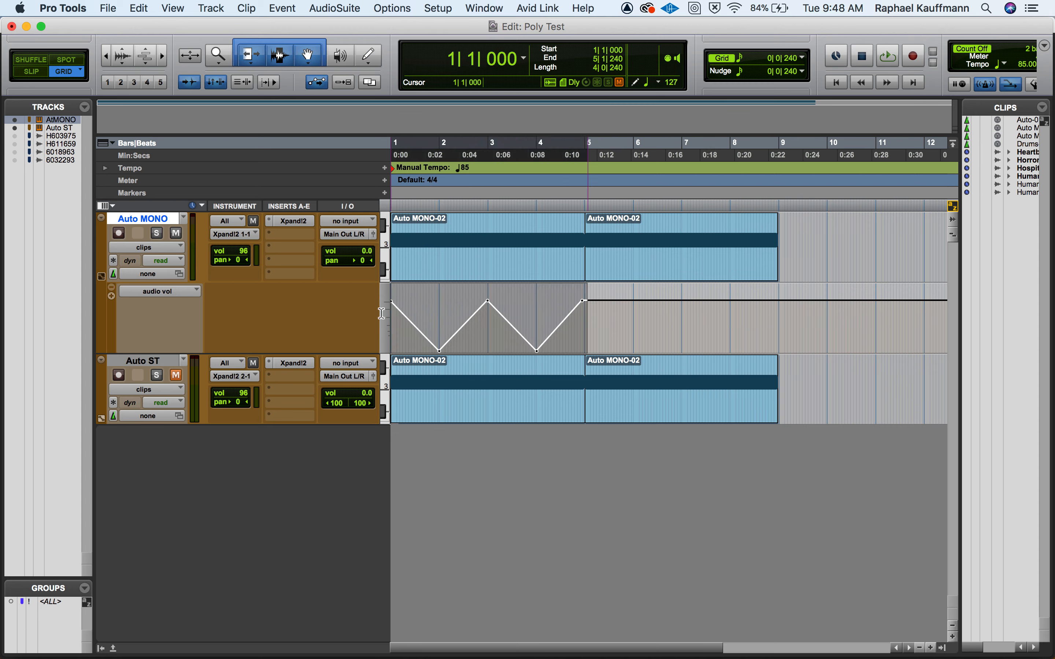
key(Delete)
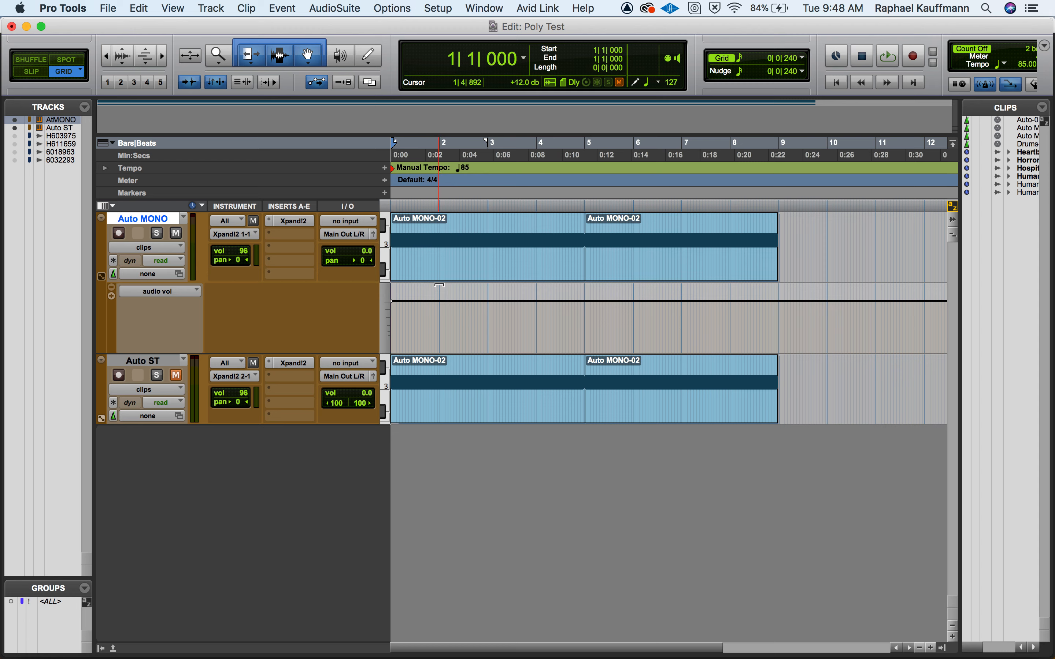
Step: With the Pencil, draw a wavy freehand volume curve on Auto MONO from about bar 1 beat 3 to bar 4 beat 3
click(365, 58)
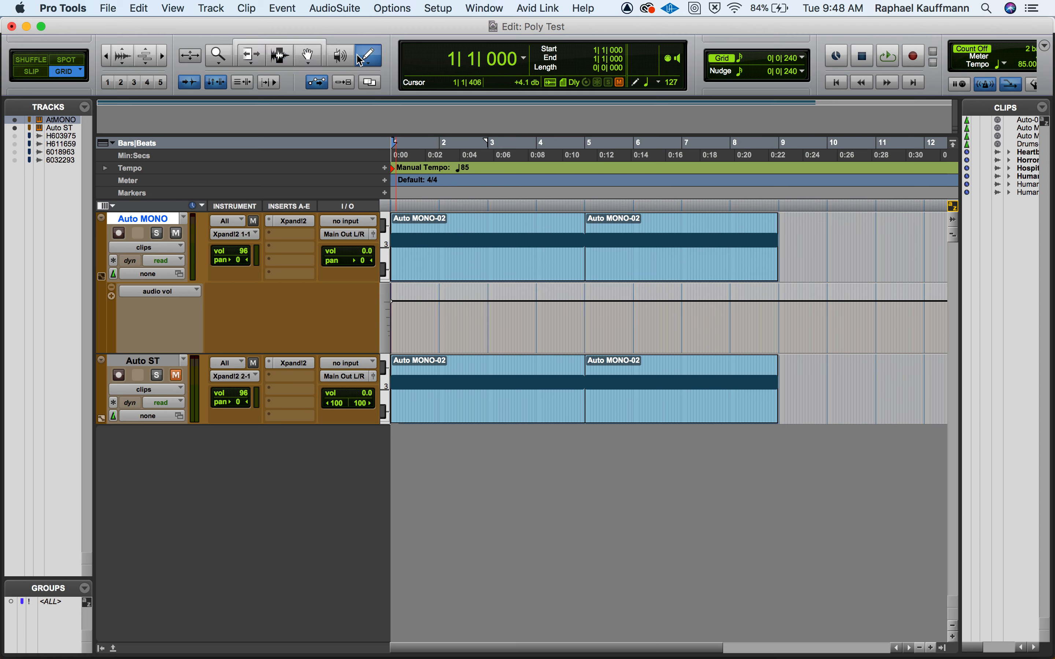
mouse_move(428, 300)
mouse_down()
mouse_move(460, 300)
mouse_move(472, 334)
mouse_move(491, 296)
mouse_move(505, 319)
mouse_move(561, 314)
mouse_up()
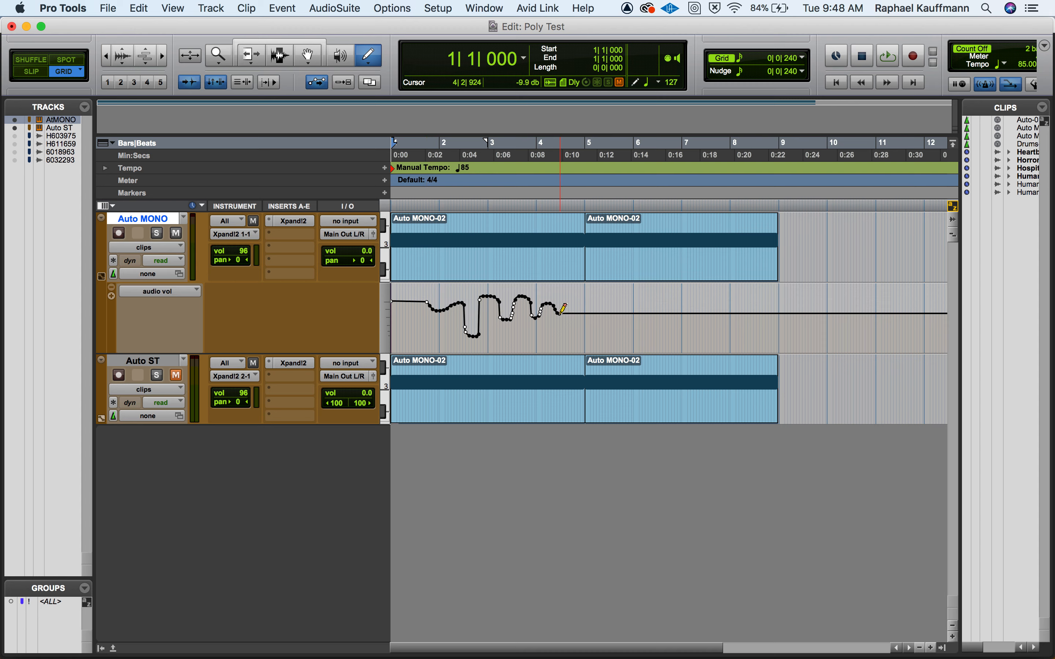
key(super+equal)
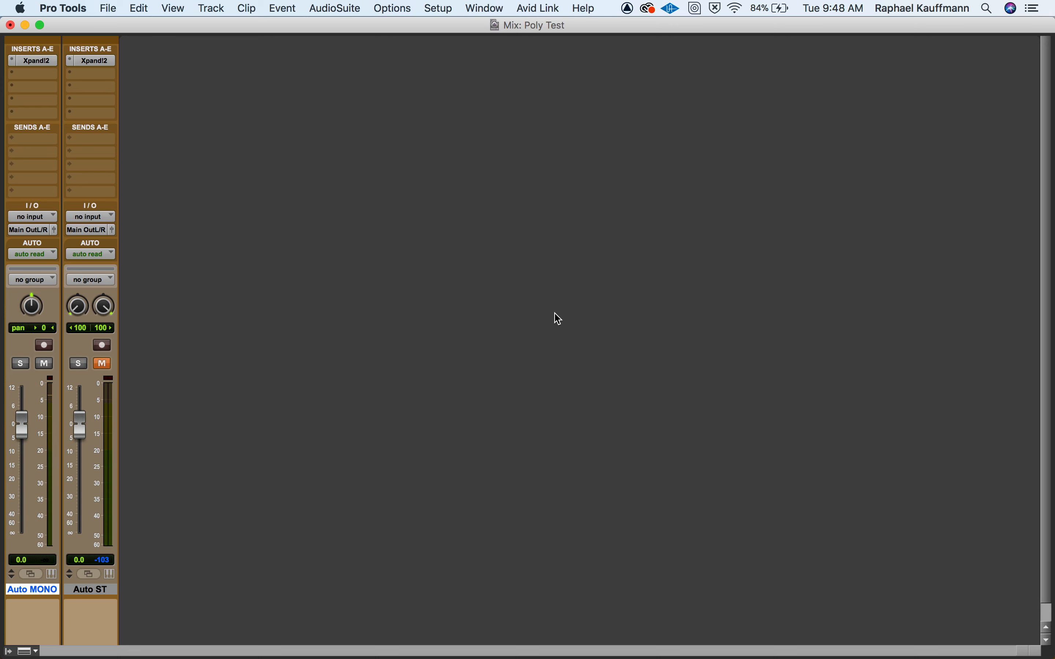
key(super+Tab)
key(super+Tab)
key(super+equal)
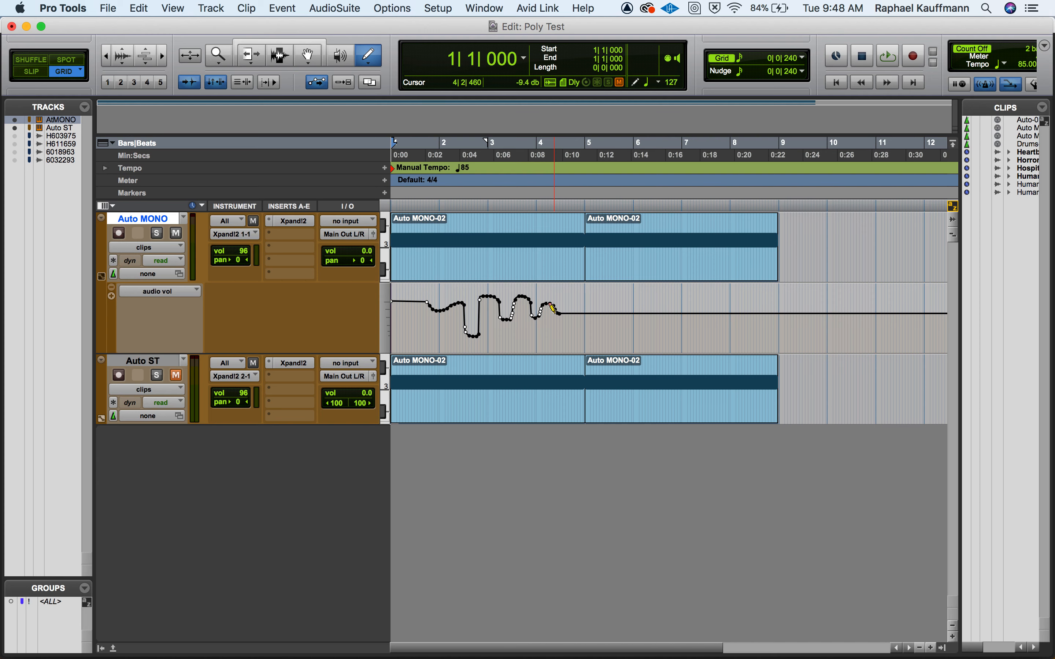
Step: Select the freehand Auto MONO volume curve with the Smart Tool and delete its breakpoints
key(super+7)
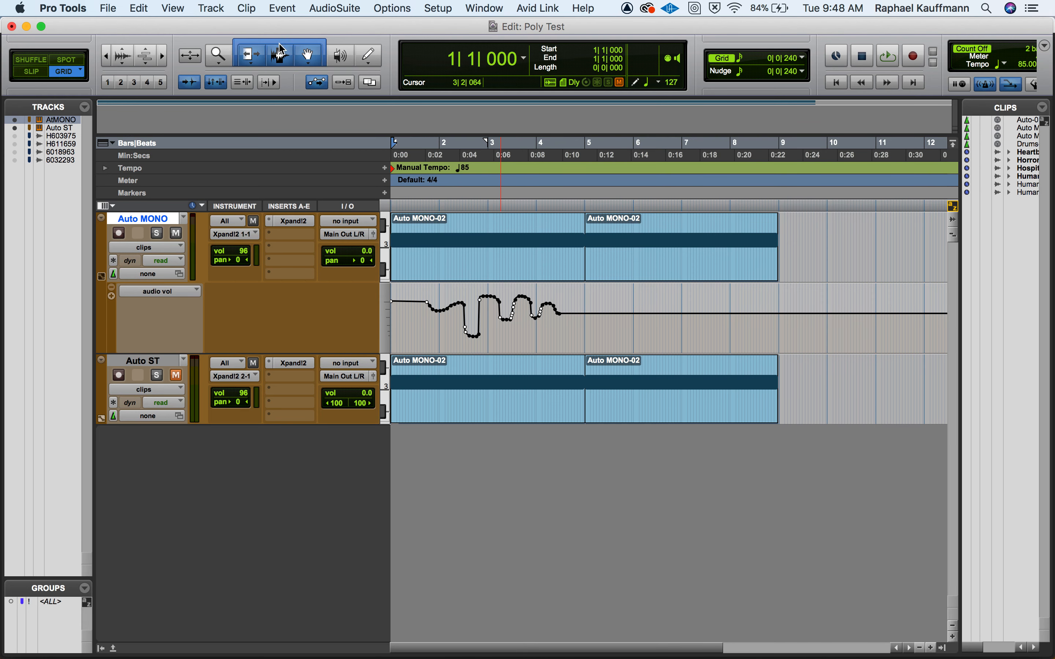
drag(571, 308, 414, 308)
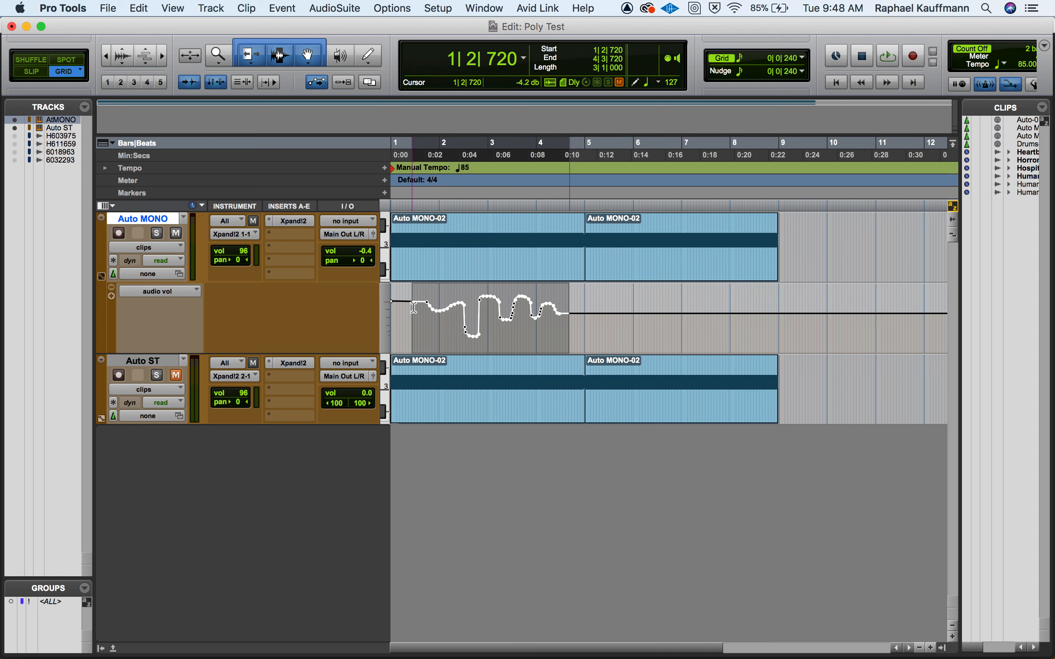
key(Delete)
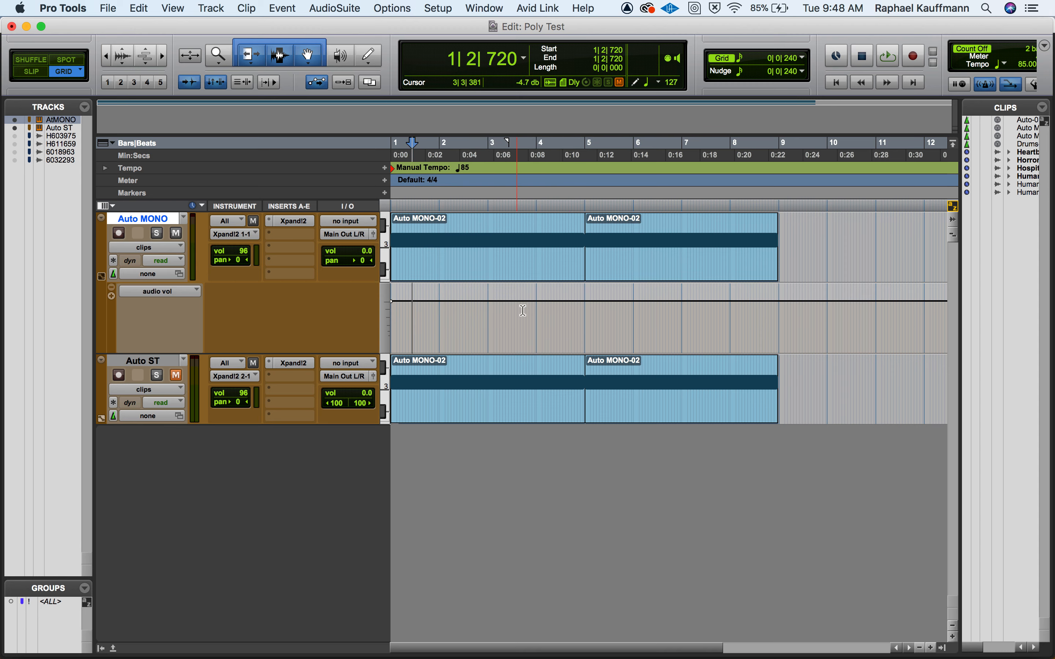
Step: Undo the volume edits back to the zigzag breakpoints and place the insertion point at bar 6
key(super+z)
key(super+z)
key(super+z)
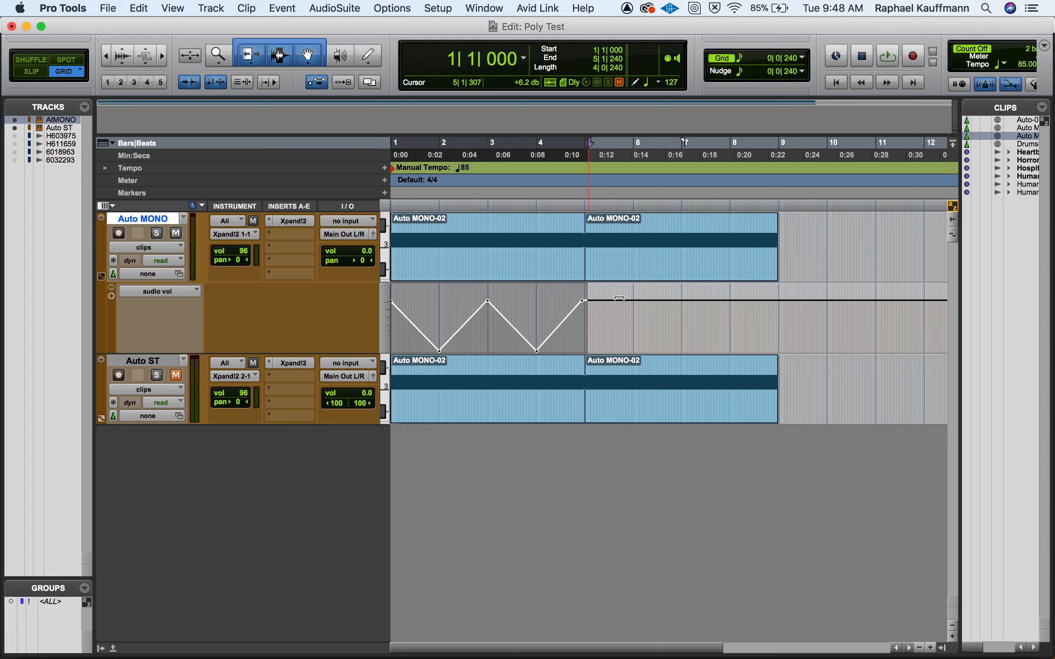
click(633, 319)
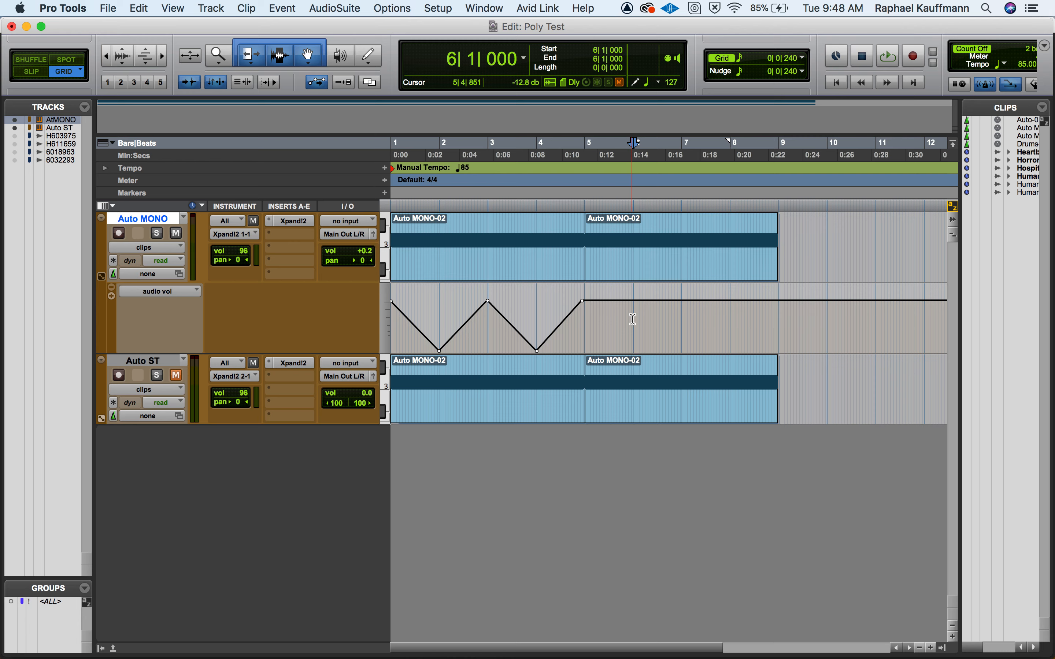
Step: Add a second automation lane under Auto MONO, set it to audio pan, and view the track's pan knob in the Mix window
click(111, 296)
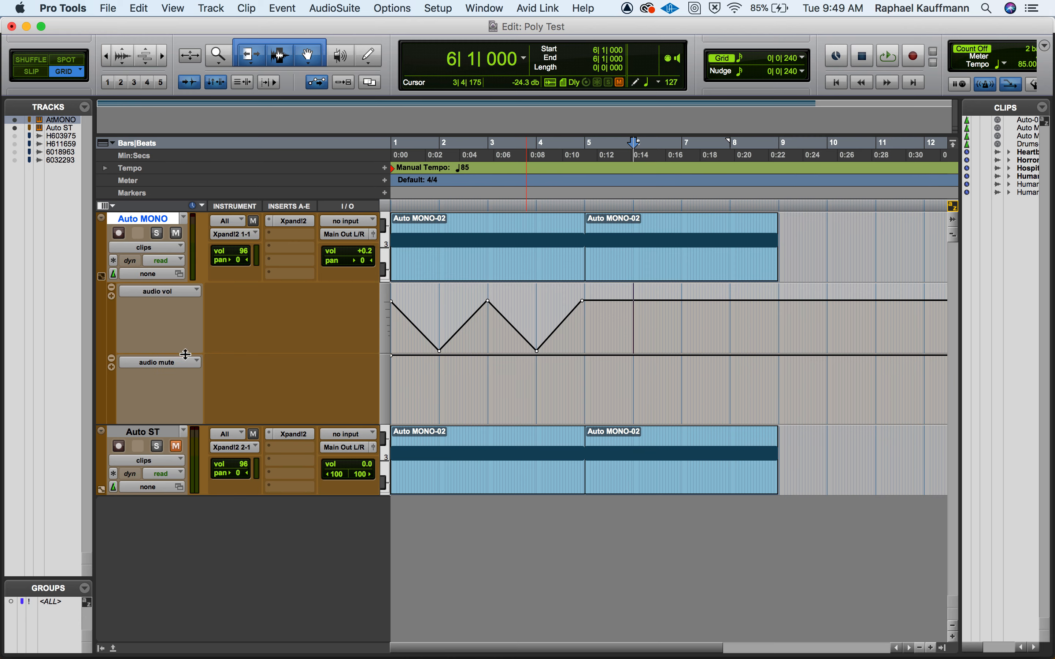
click(177, 365)
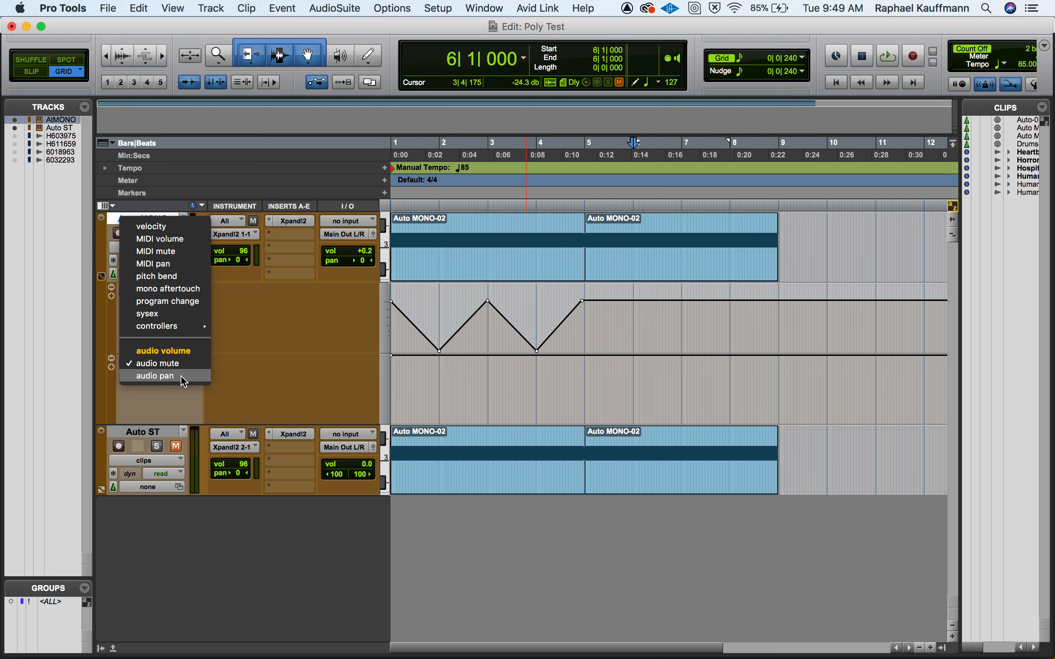
click(181, 376)
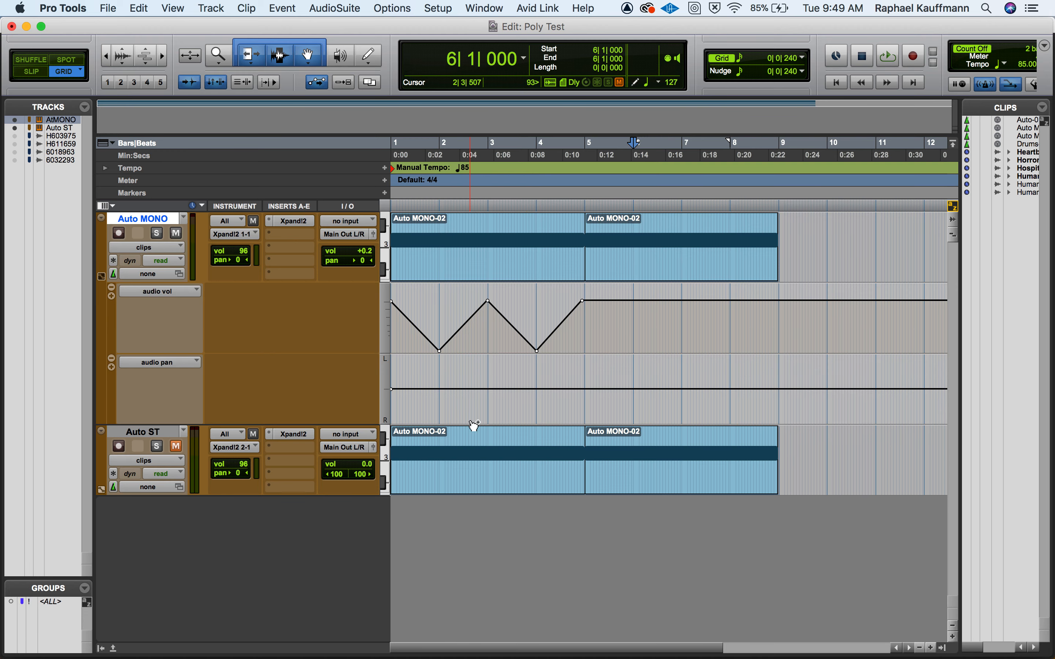
key(super+equal)
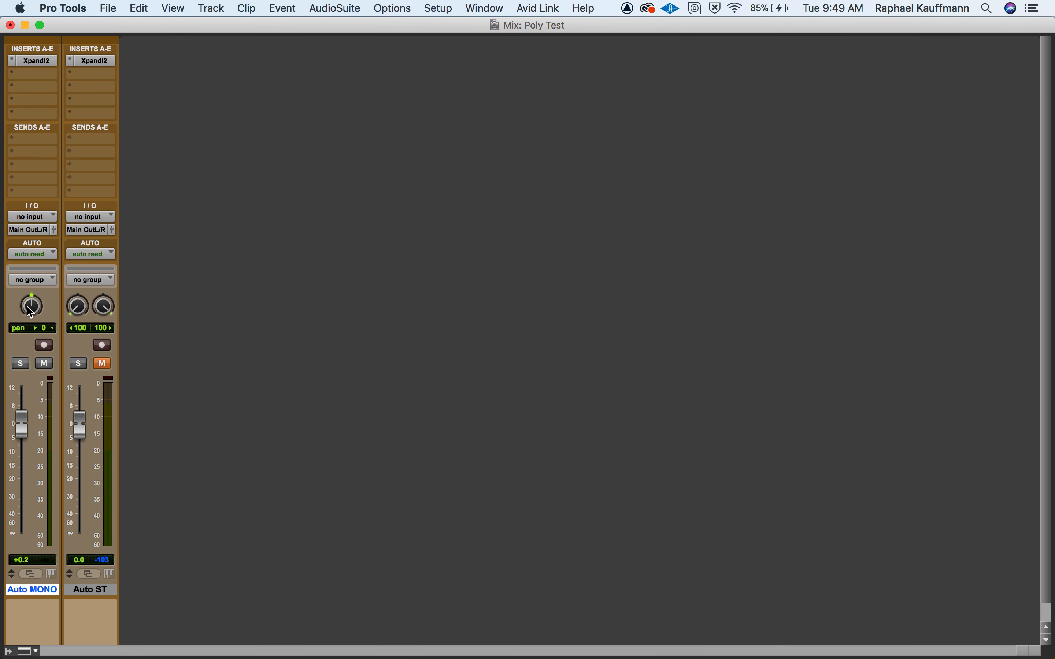
key(super+equal)
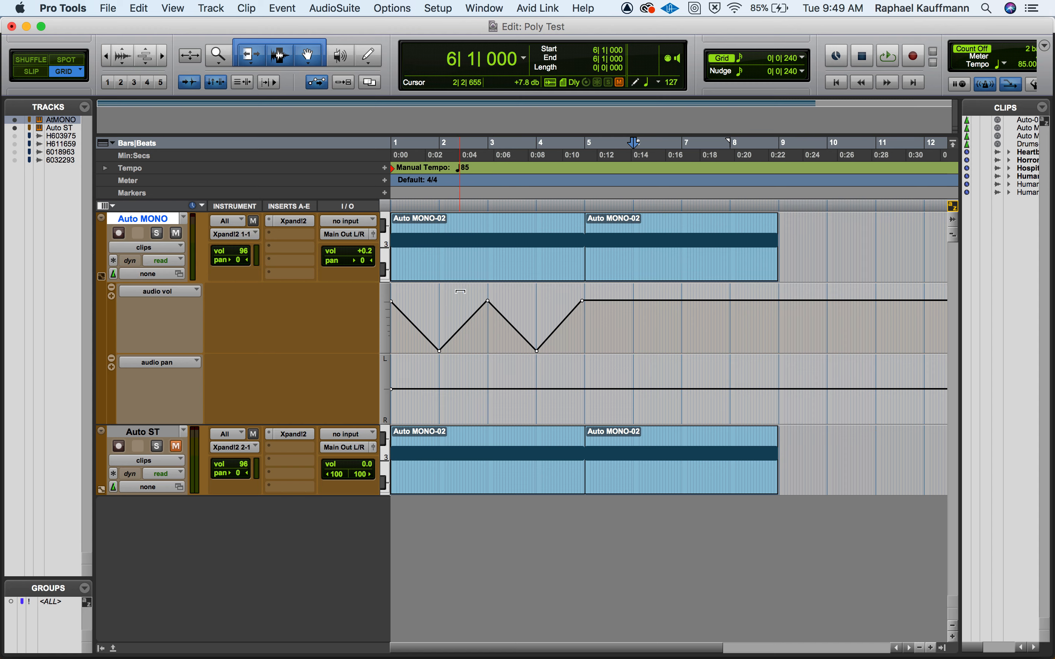
click(462, 279)
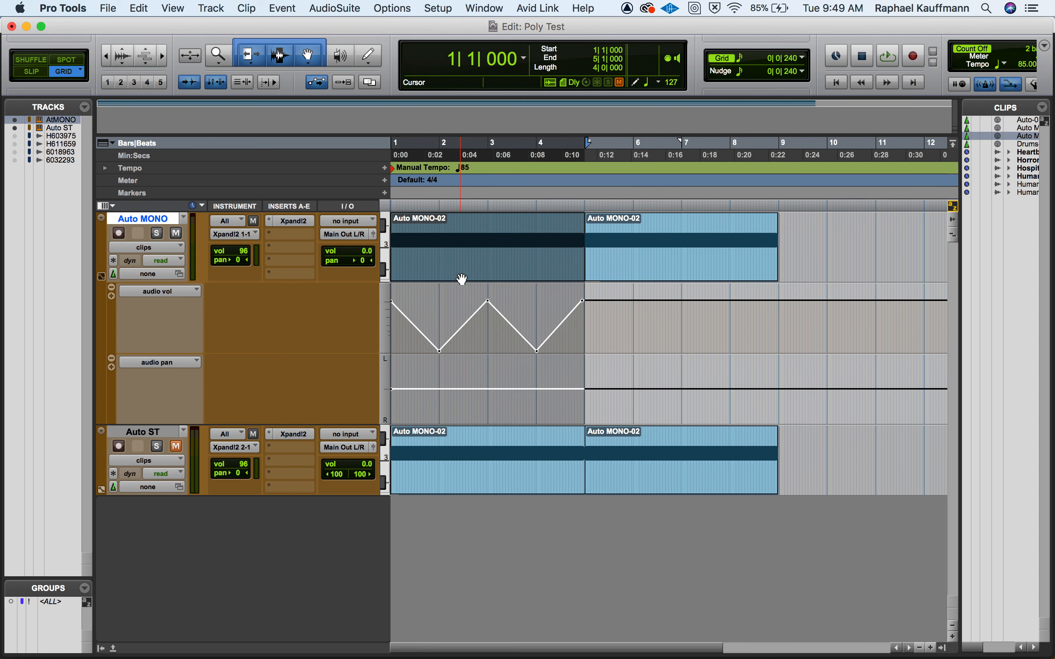
click(670, 274)
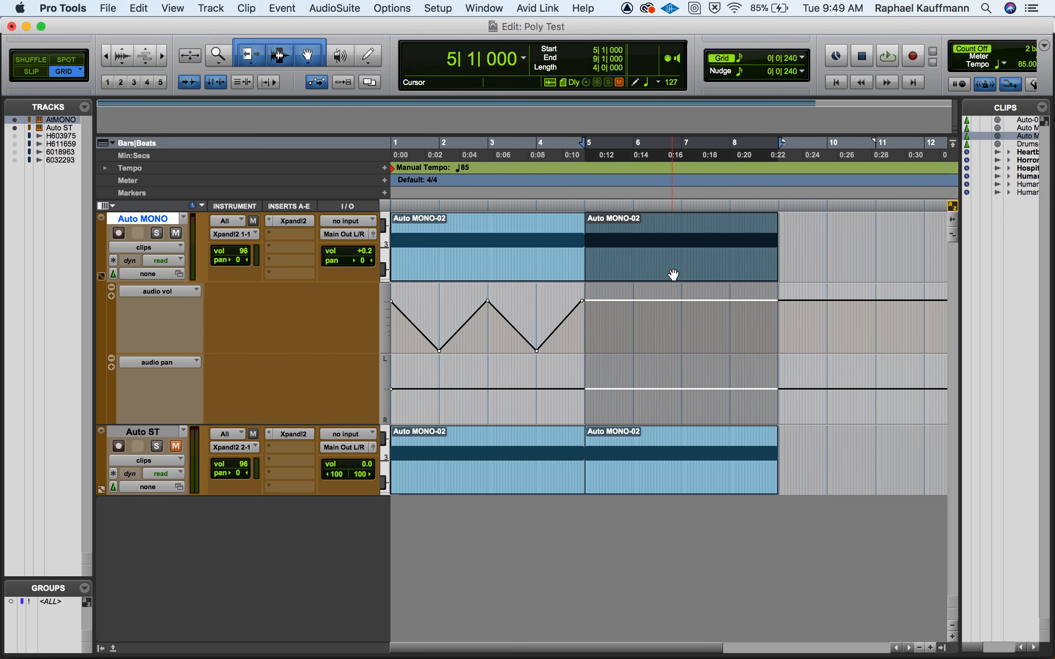
click(657, 396)
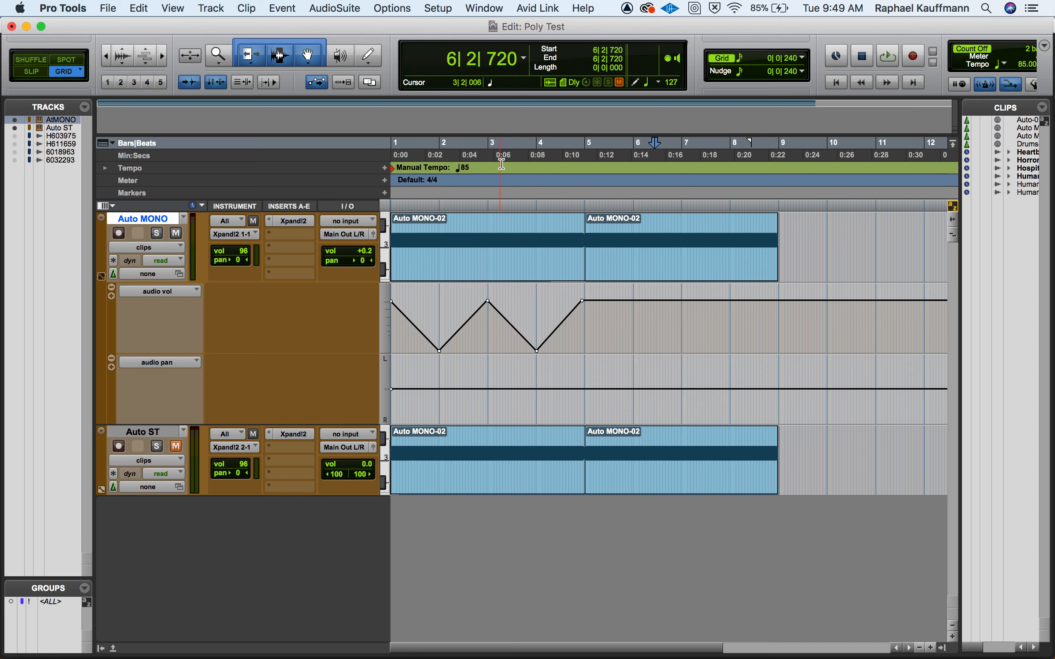
Step: With the Grabber, add two Auto MONO pan breakpoints at bar 5, one at centre and one hard left at <100
click(313, 60)
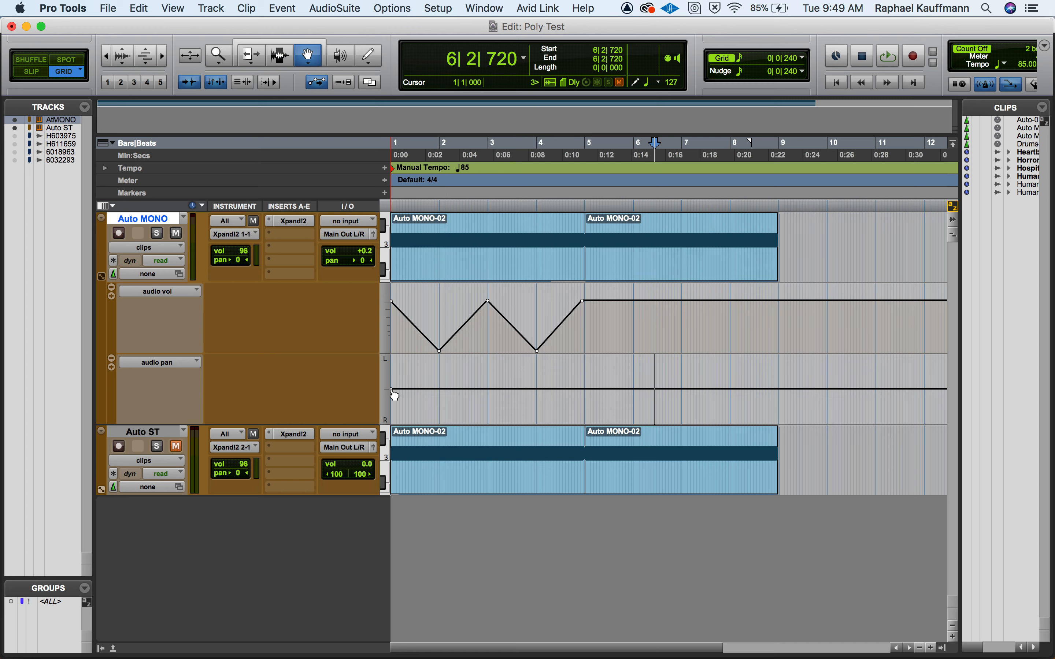
click(586, 391)
drag(591, 390, 585, 355)
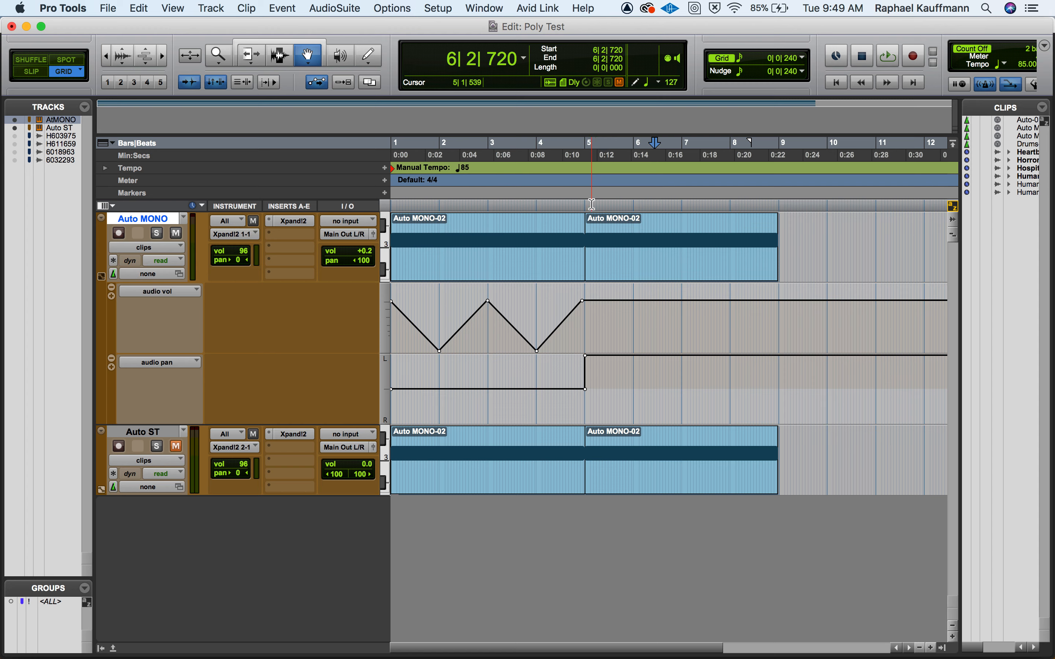
Step: Play back the second Auto MONO clip briefly to hear its hard-left panning
click(614, 263)
key(space)
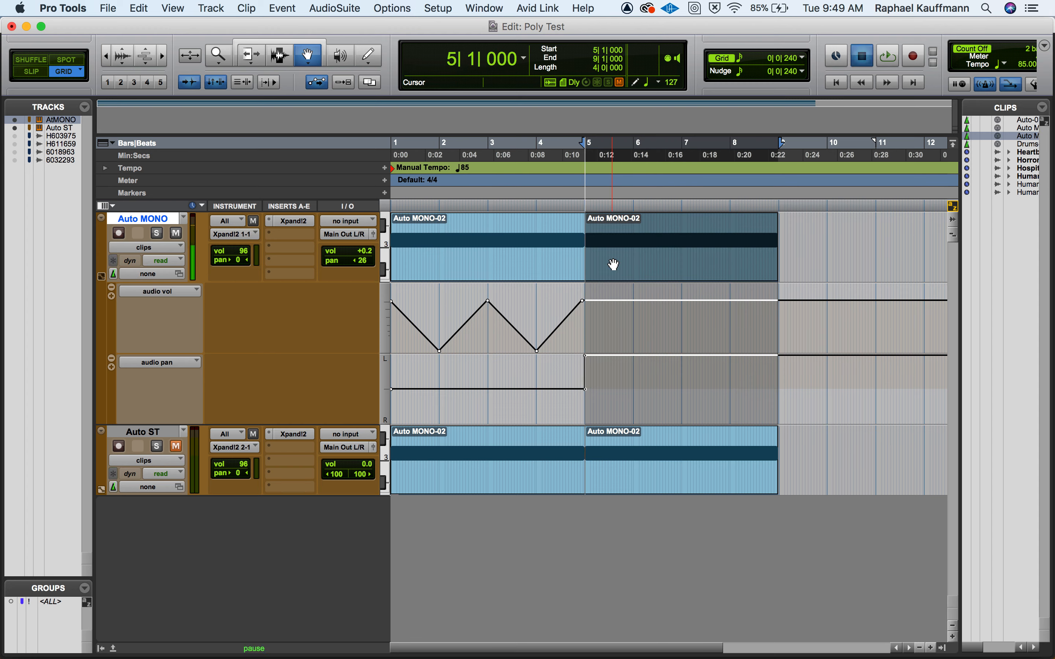
key(space)
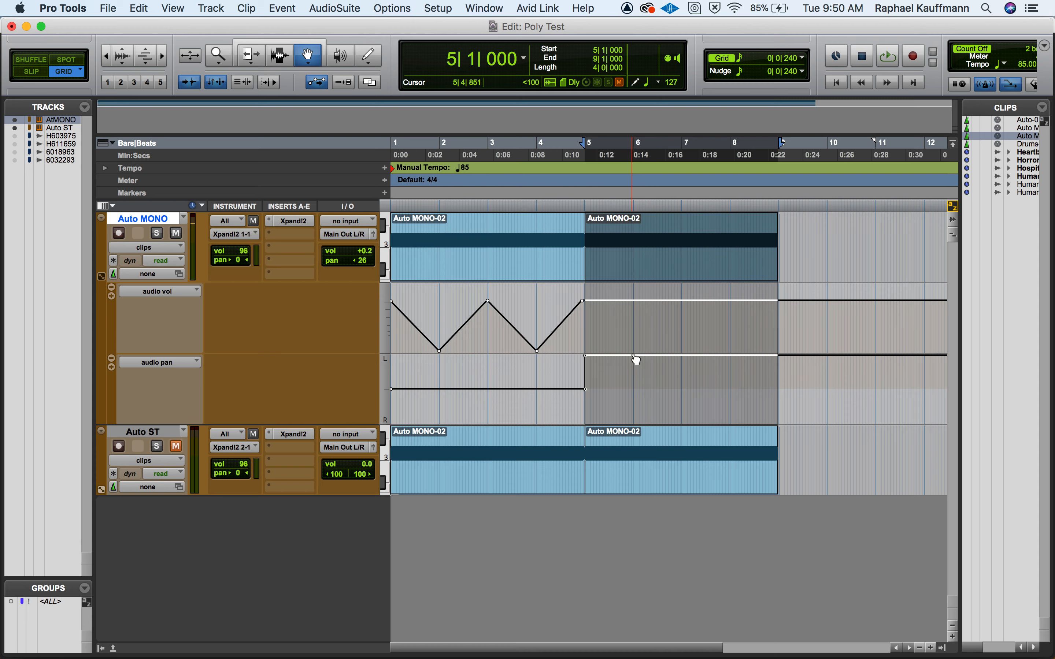
Step: Add Auto MONO pan breakpoints near the right extreme at bars 6 and 8 and the left at bars 7 and 9, and play the second clip
drag(637, 357, 635, 422)
drag(635, 421, 775, 356)
click(660, 260)
key(space)
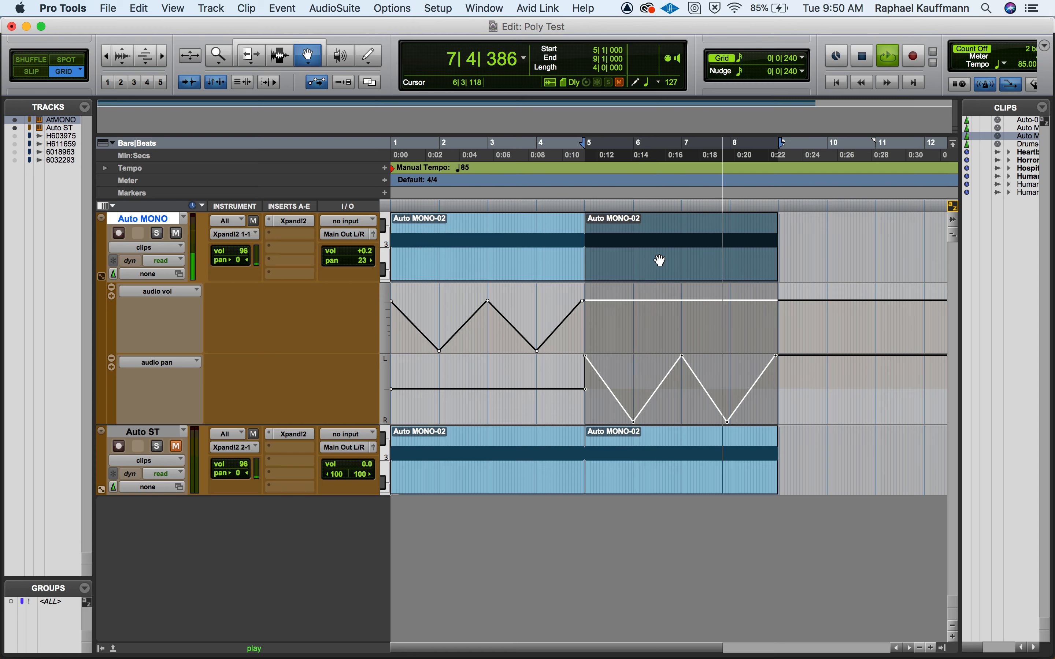
Step: Stop playback, select both Auto MONO clips, and bounce the mix as an MP3 file named Auto
key(space)
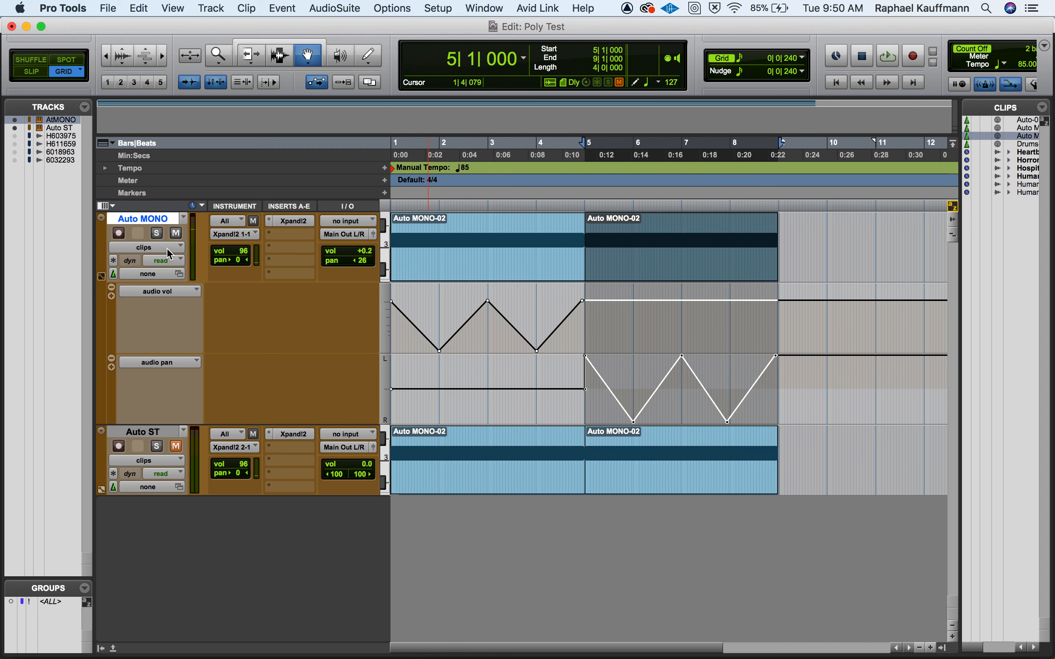
shift+click(449, 265)
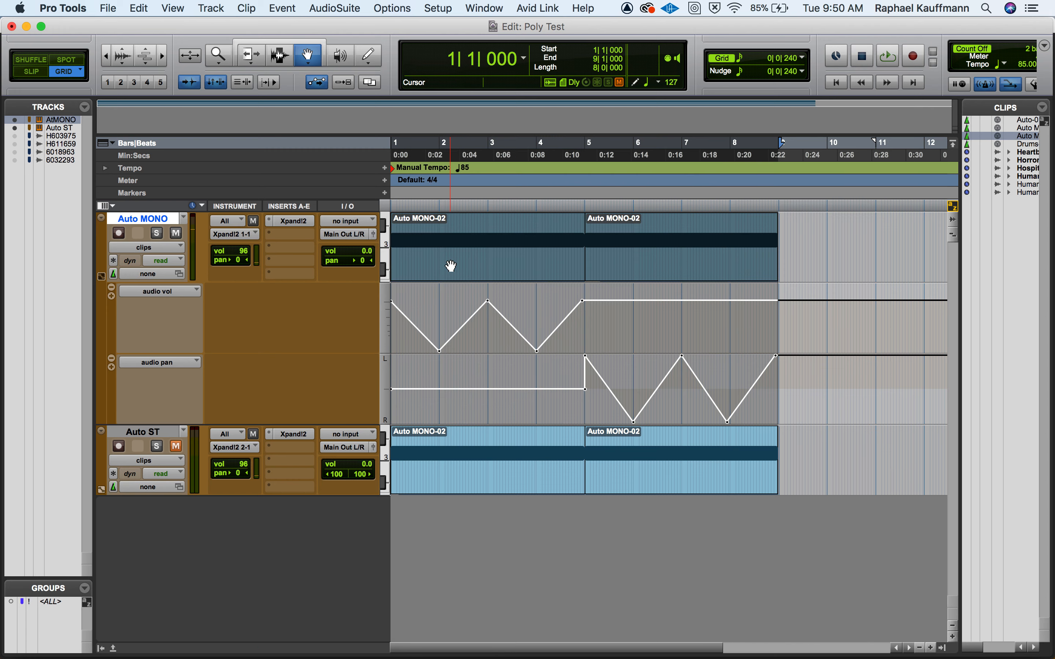
click(107, 8)
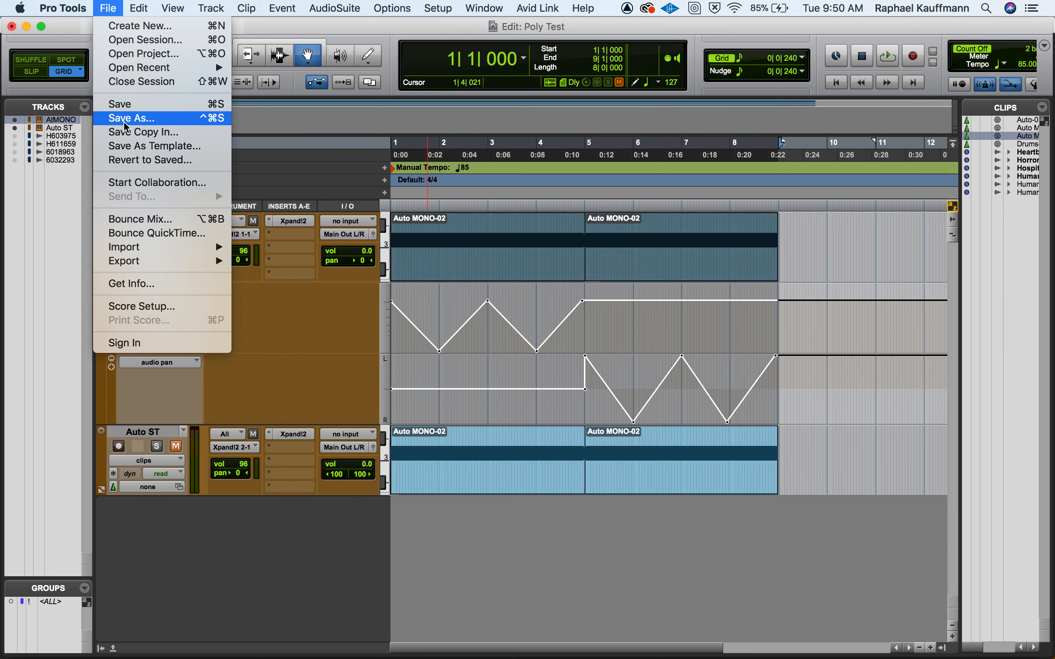
click(138, 219)
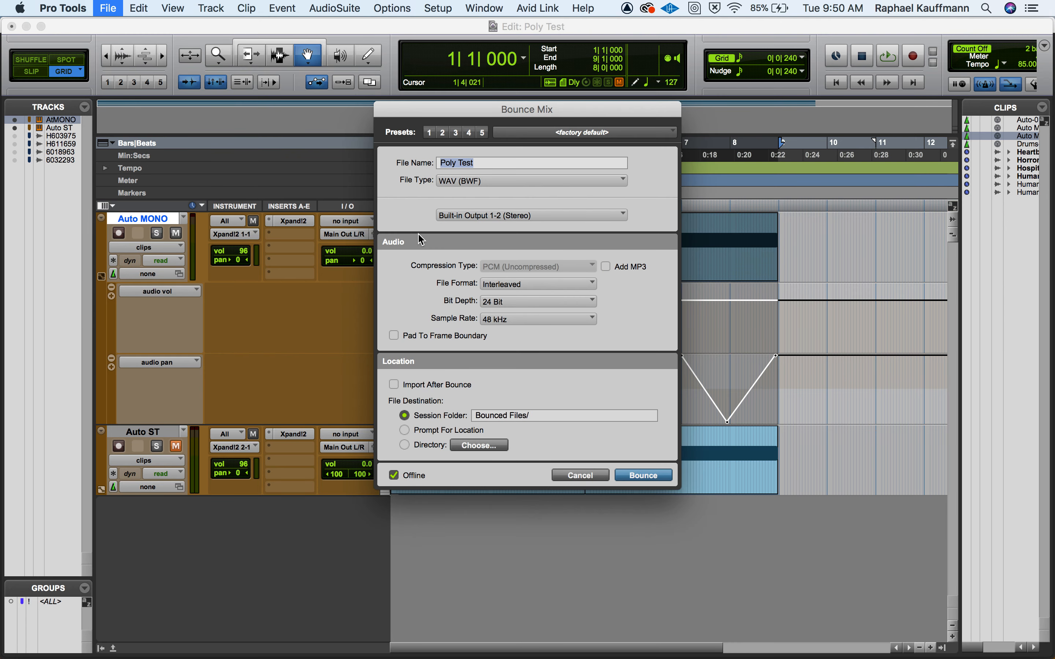
click(496, 180)
click(492, 212)
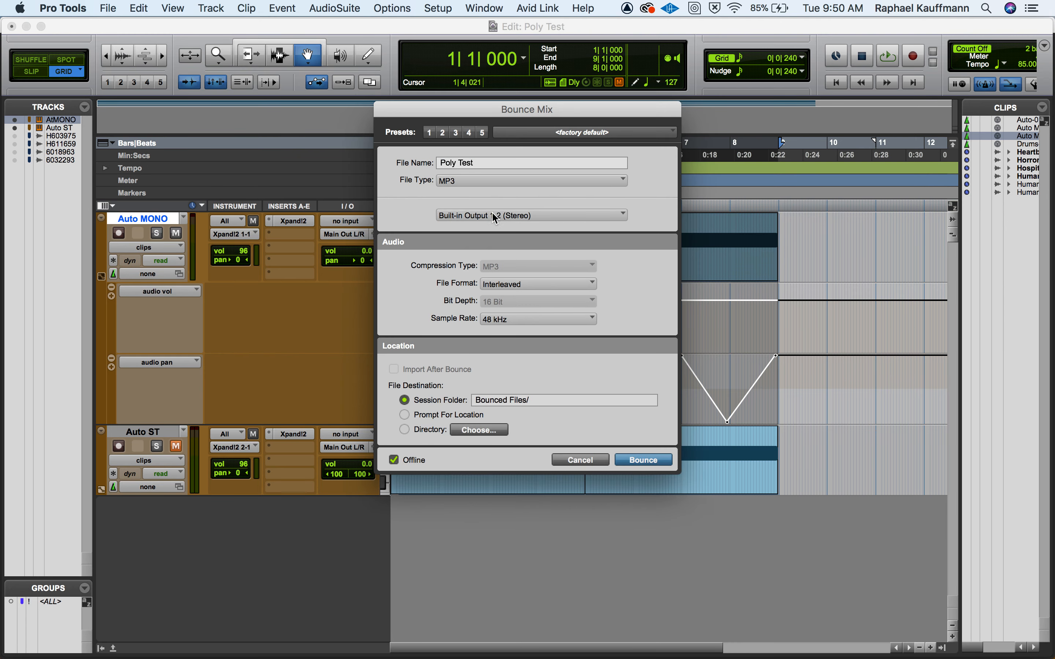
drag(483, 163, 396, 160)
text(Auto)
click(629, 461)
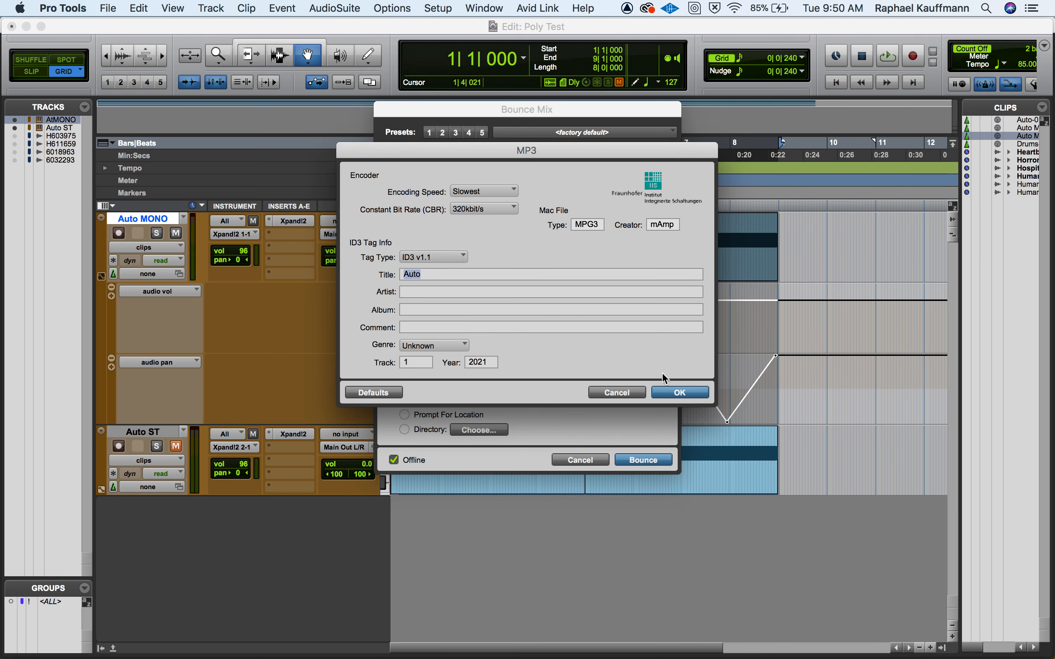
click(666, 392)
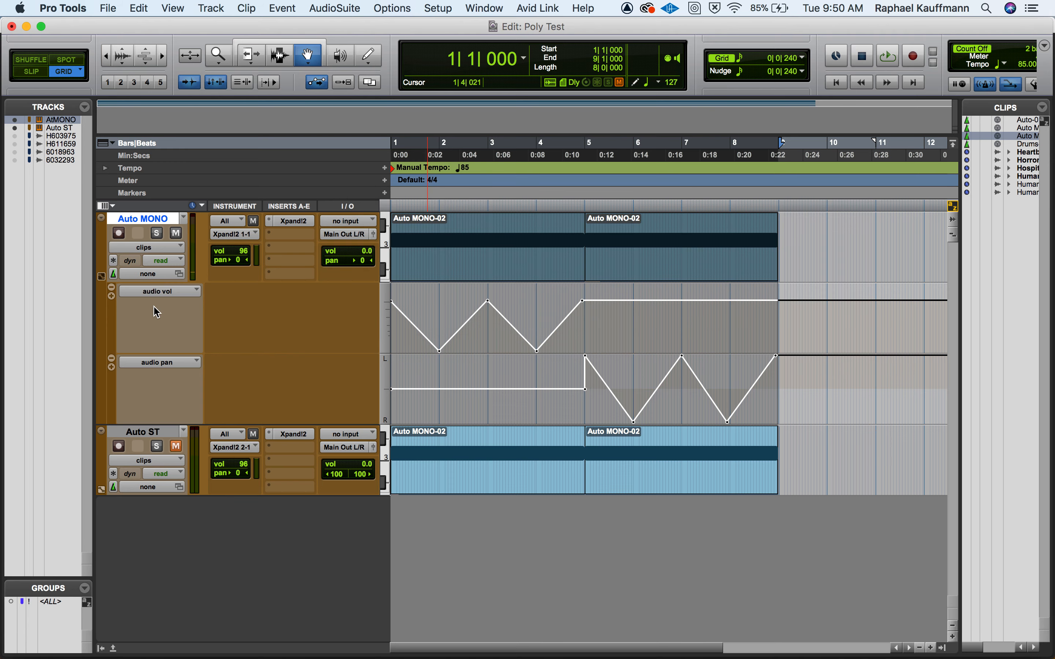
Step: Hide Auto MONO's automation lanes and switch to Auto ST by muting Auto MONO and unmuting Auto ST
click(102, 277)
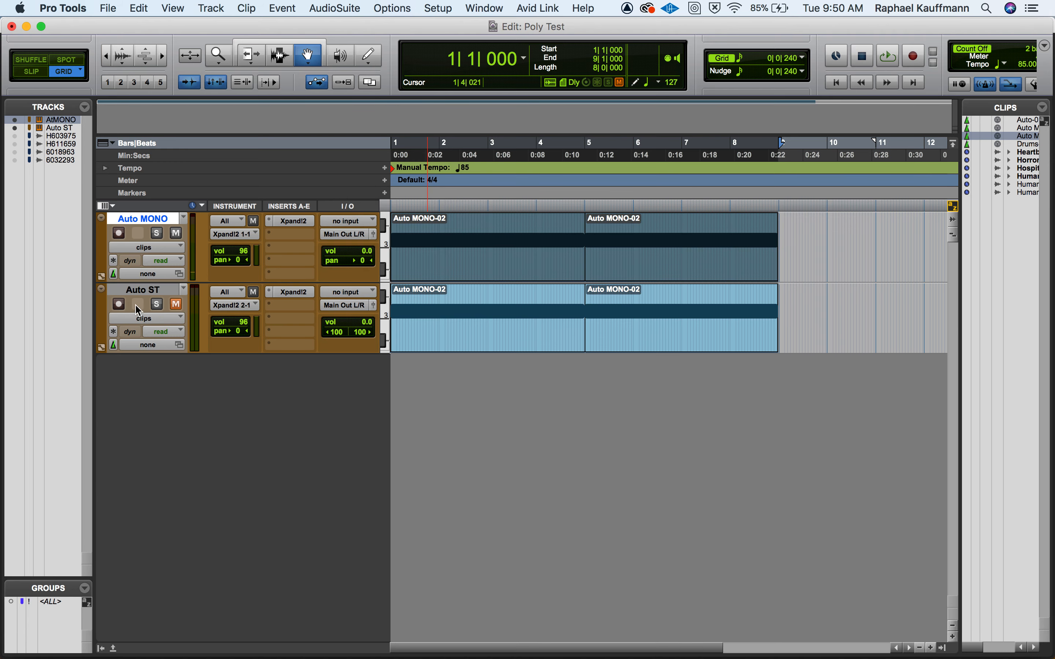
click(176, 234)
click(176, 305)
click(145, 296)
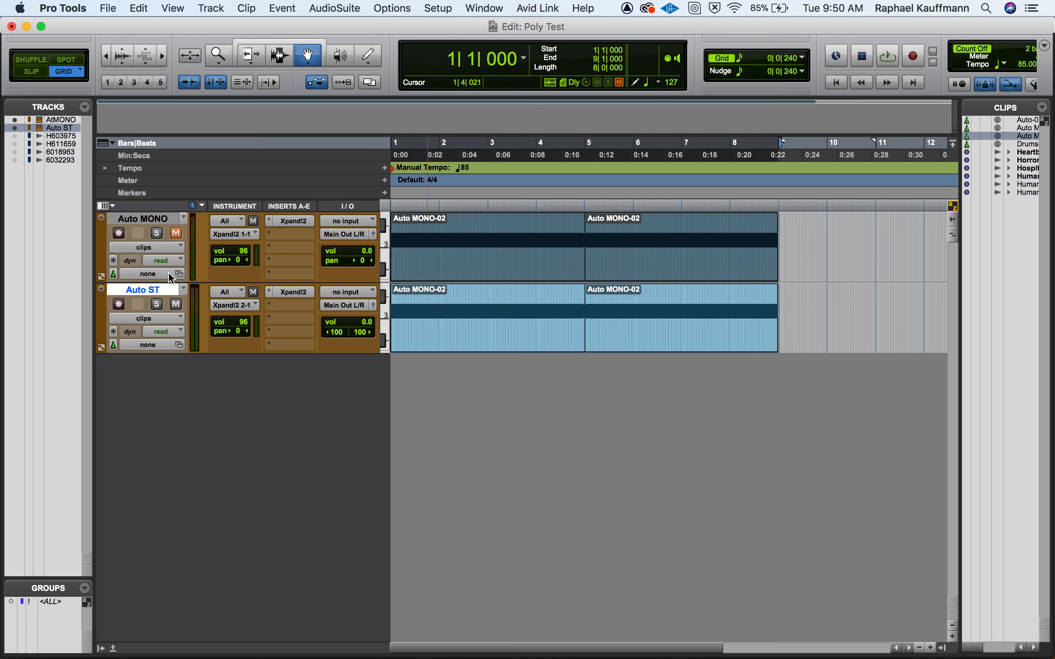
Step: Show an automation lane under Auto ST, set it to audio pan with all pan types, and view the track's two pan knobs in the Mix window
click(101, 348)
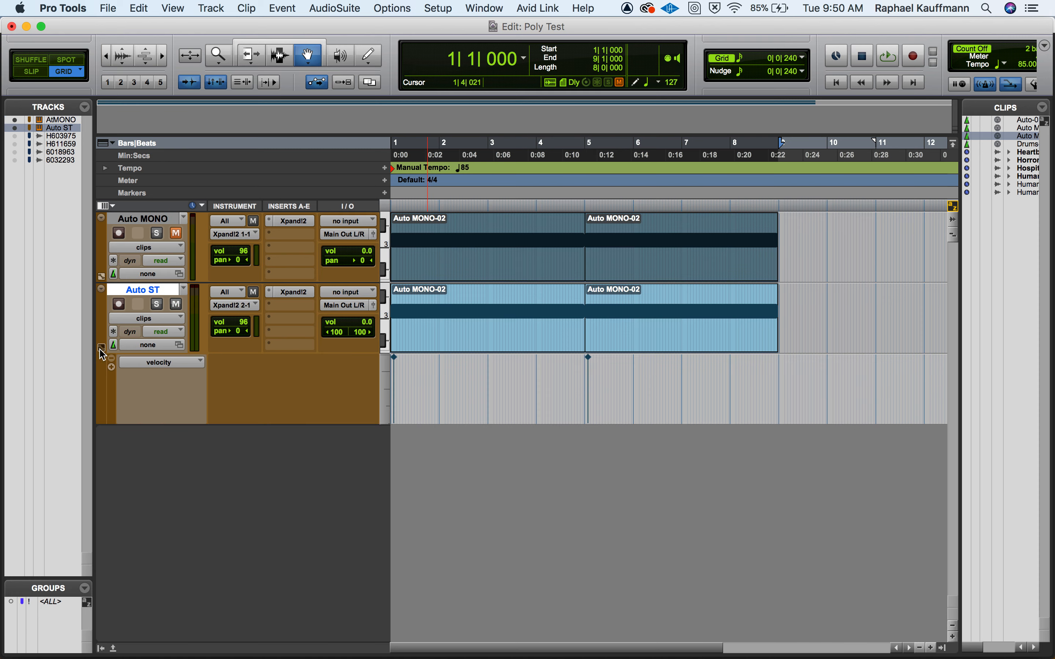
click(150, 362)
click(165, 490)
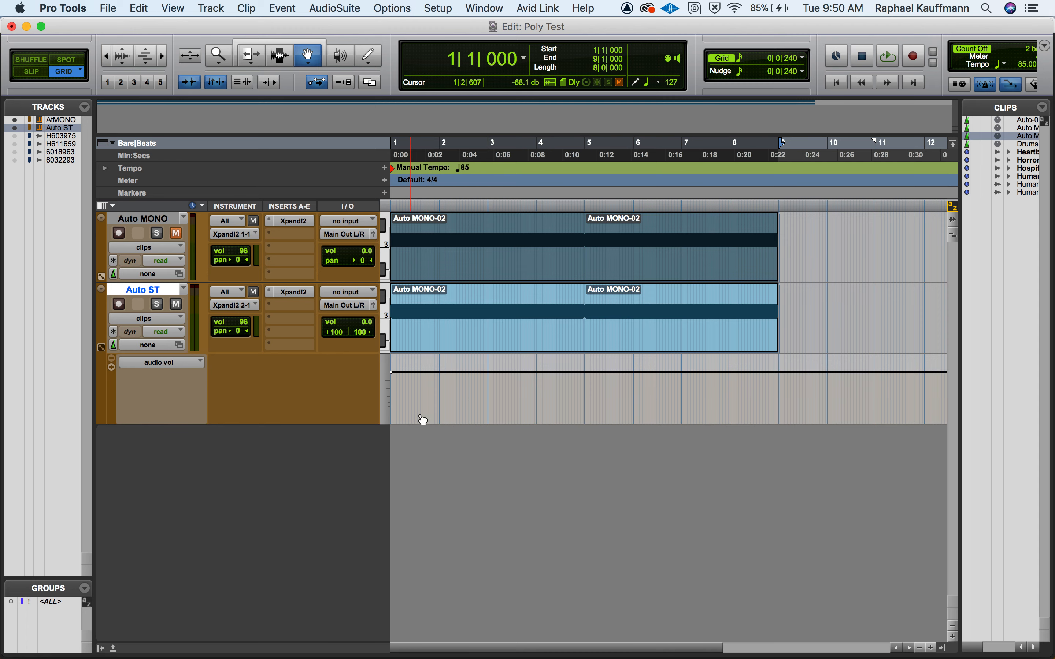
click(150, 364)
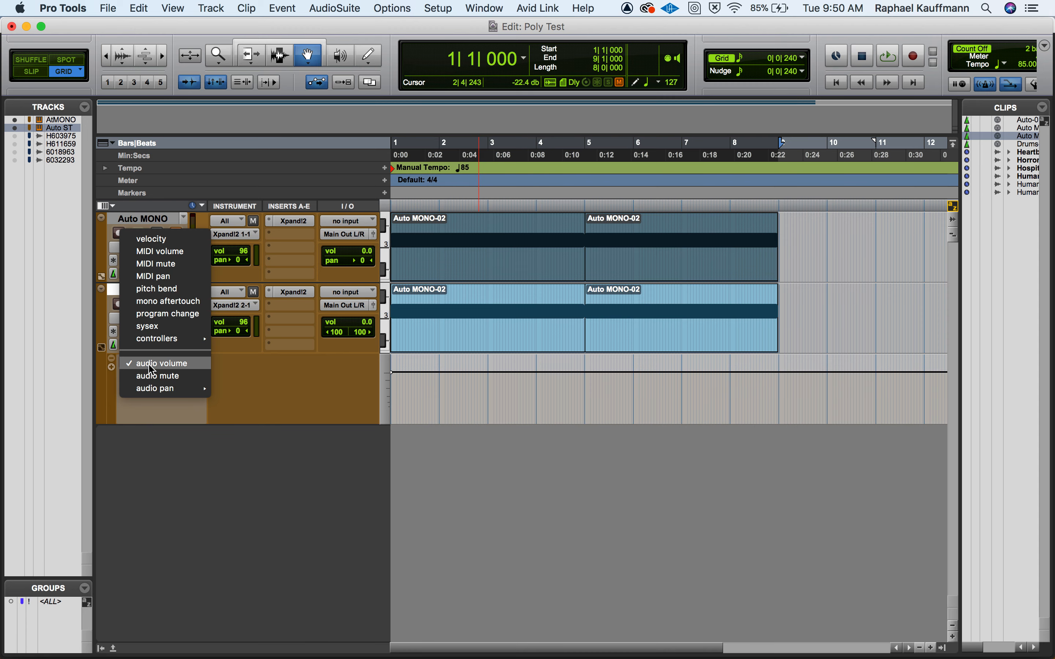
mouse_move(165, 396)
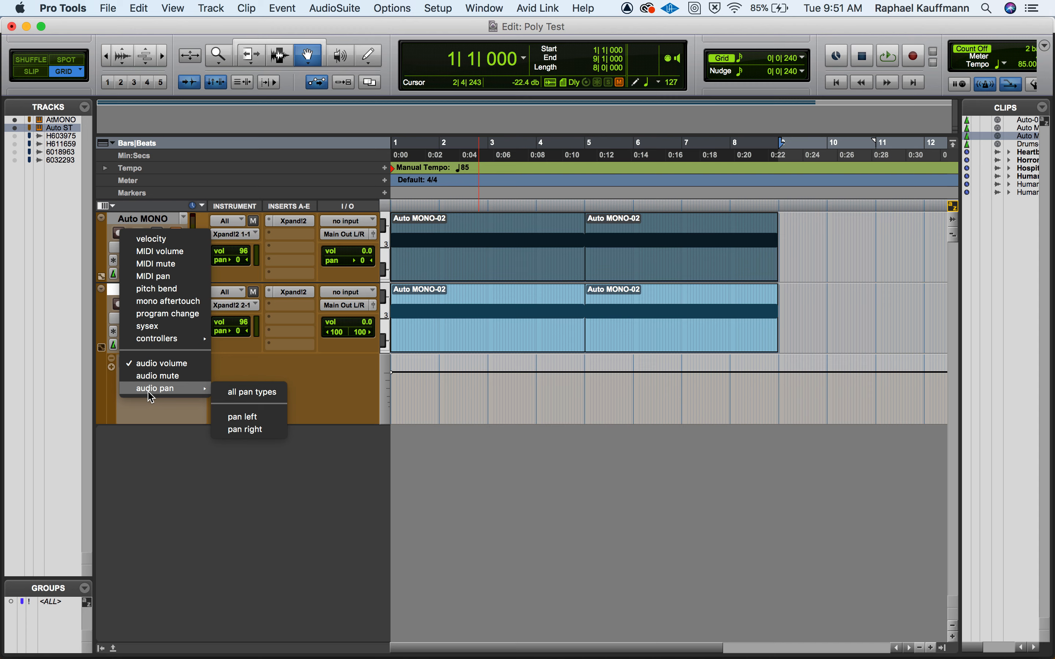
click(247, 392)
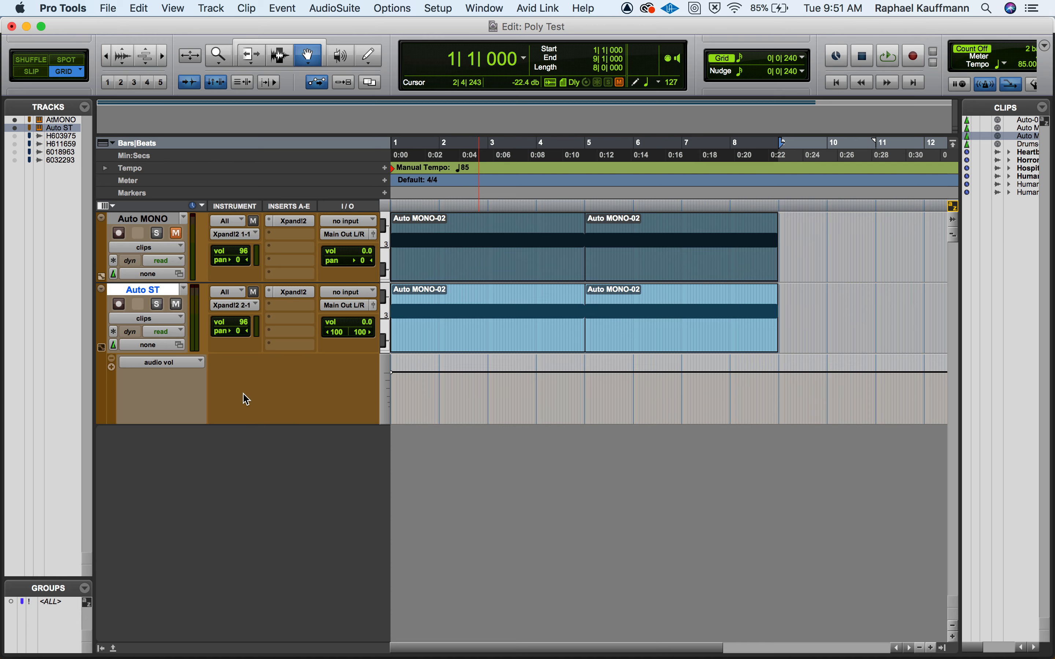
click(188, 363)
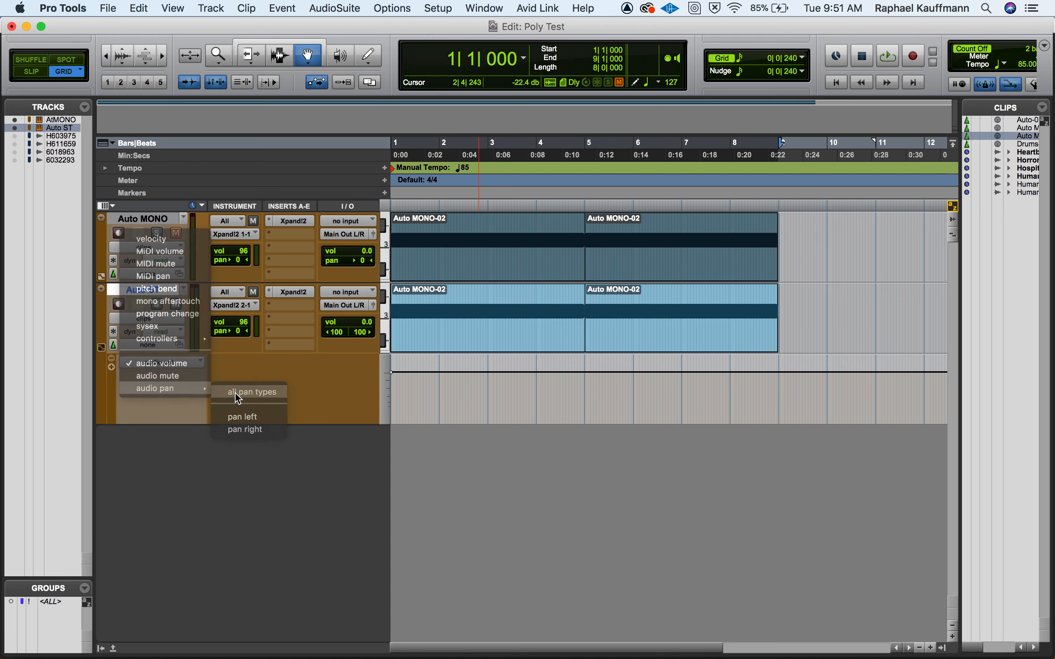
click(239, 394)
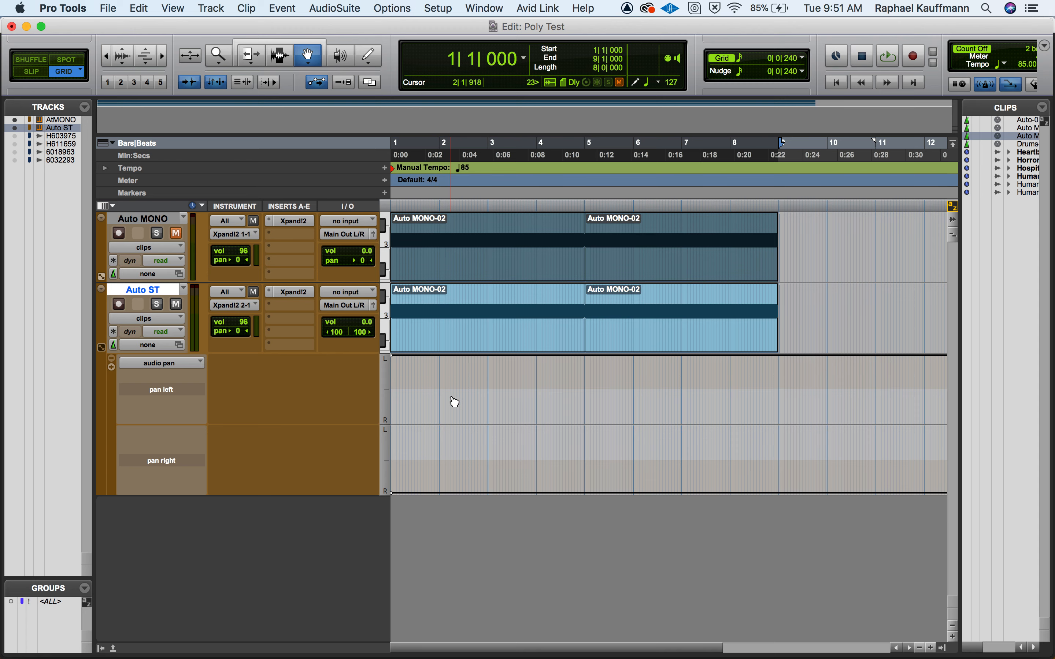
key(super+equal)
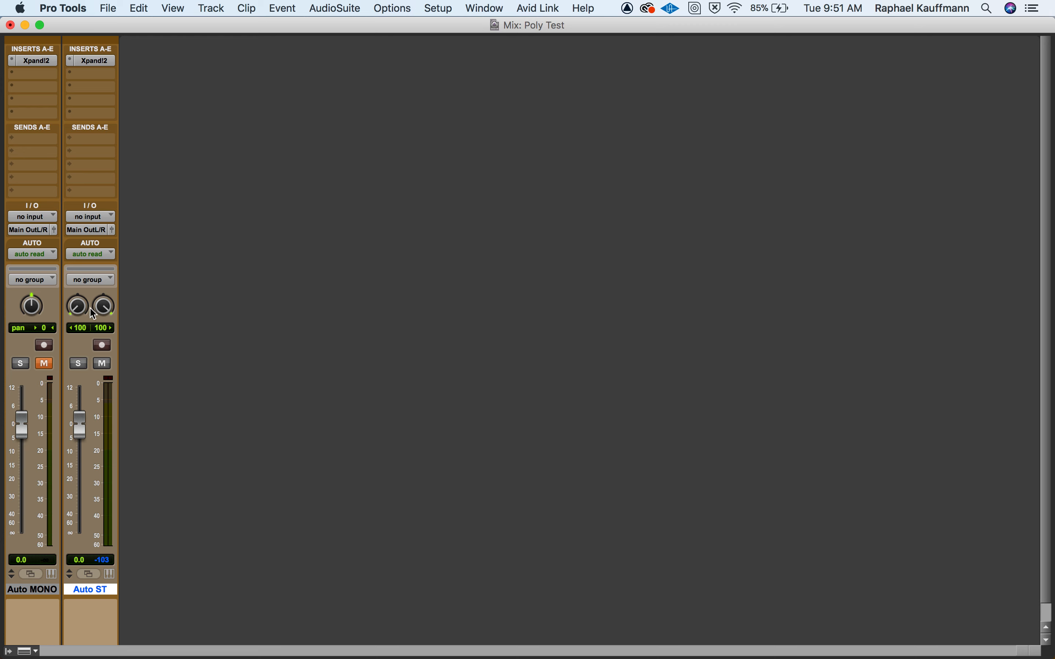
key(super+equal)
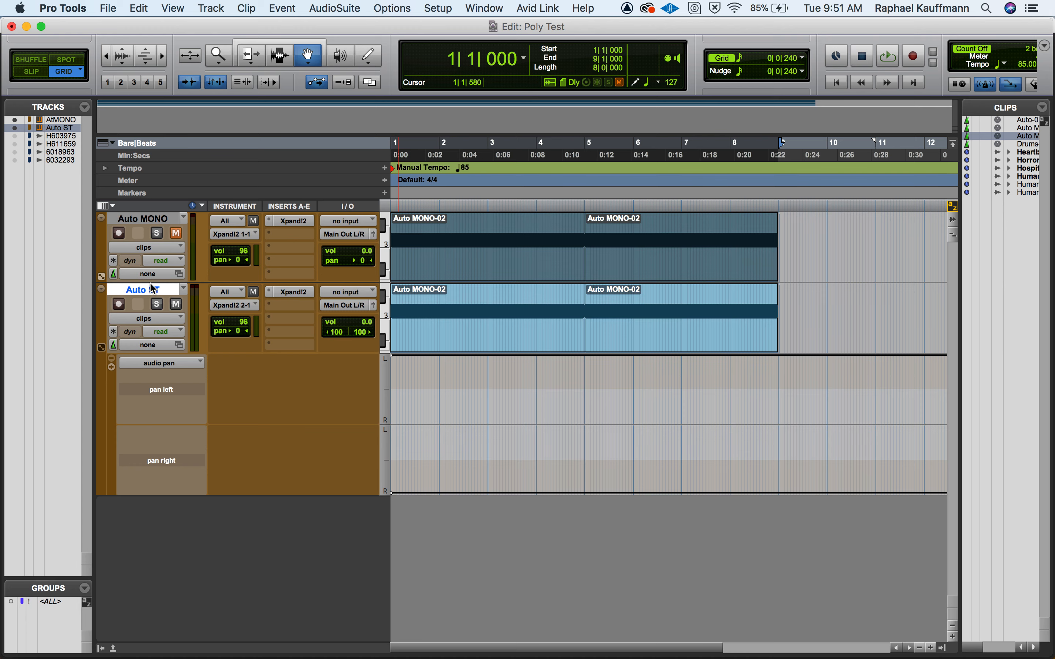
Step: With Auto MONO's lanes shown again, set Auto ST's pan right automation to hard left at <100 and check its knobs in the Mix window
click(103, 275)
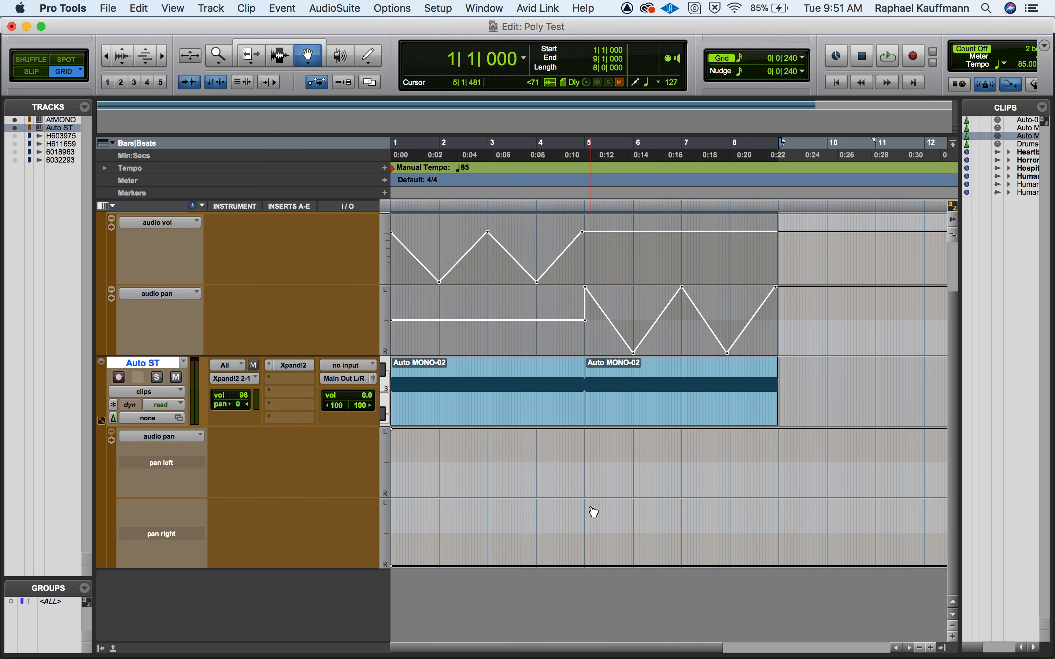
scroll(590, 511, down, 3)
drag(395, 570, 386, 495)
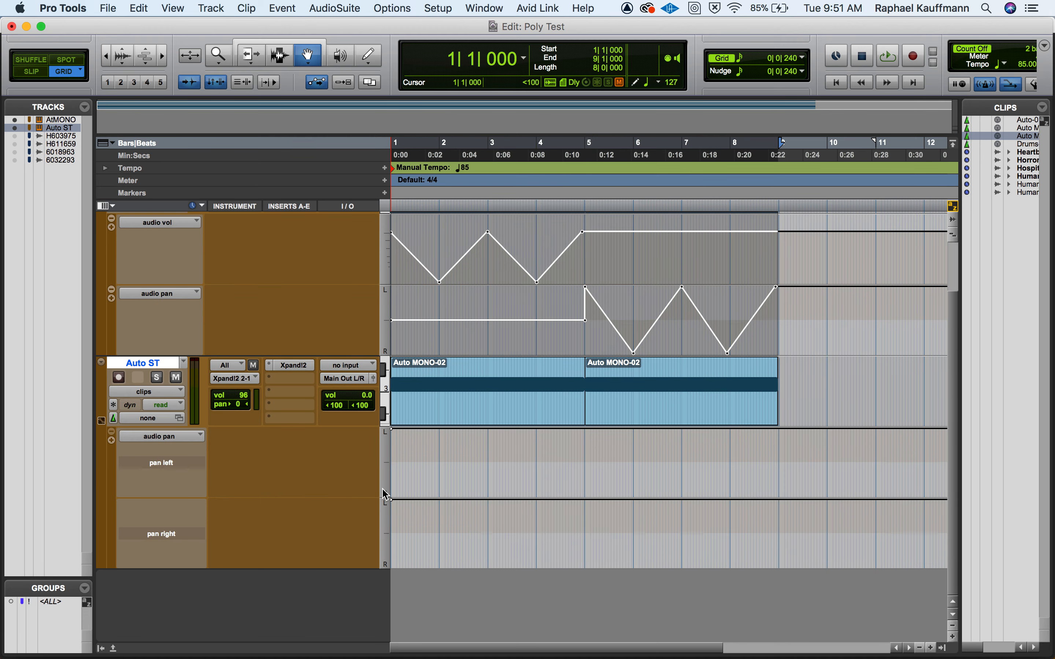
key(super+equal)
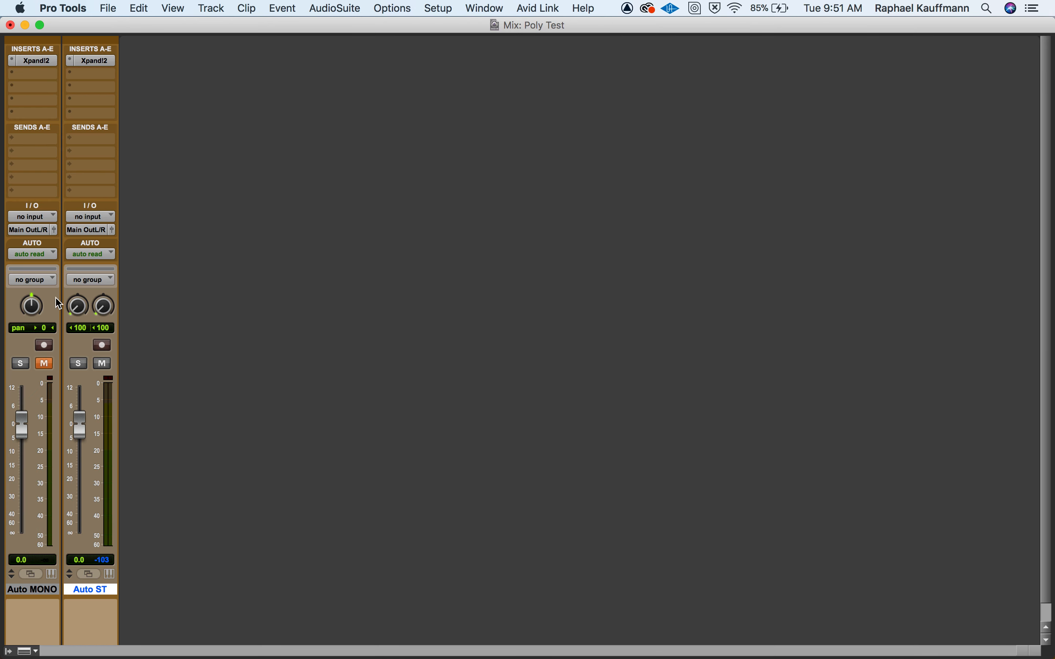
key(super+equal)
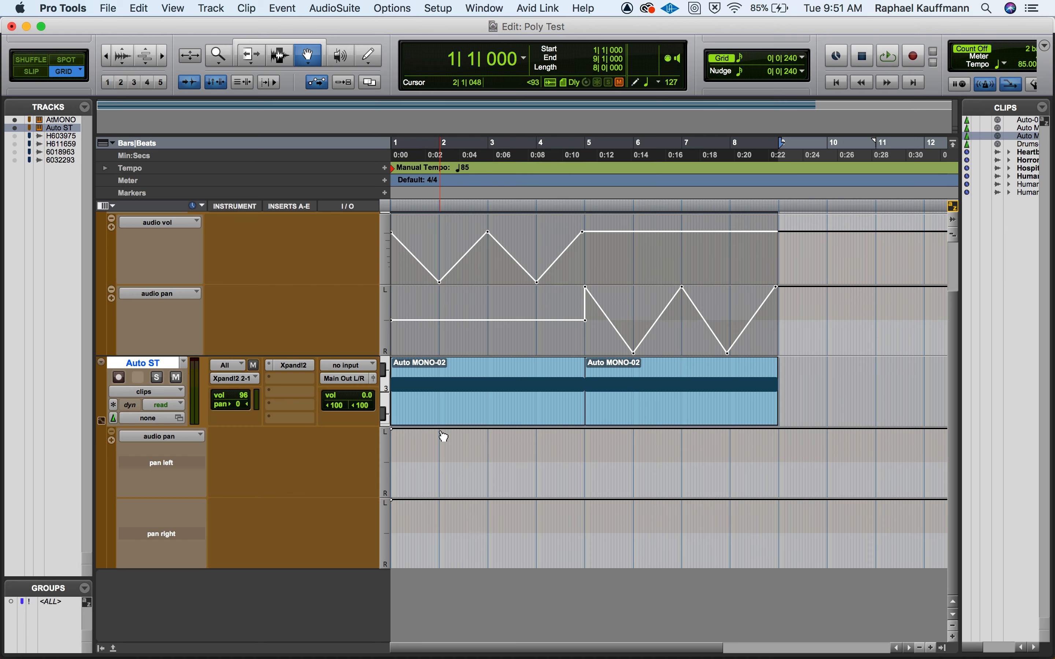
Step: Add matching Auto ST pan left and pan right breakpoints, hard right at bar 2 and hard left at bar 3, plus pan right hard right at bar 4
scroll(197, 294, up, 2)
scroll(198, 294, down, 2)
drag(441, 435, 442, 566)
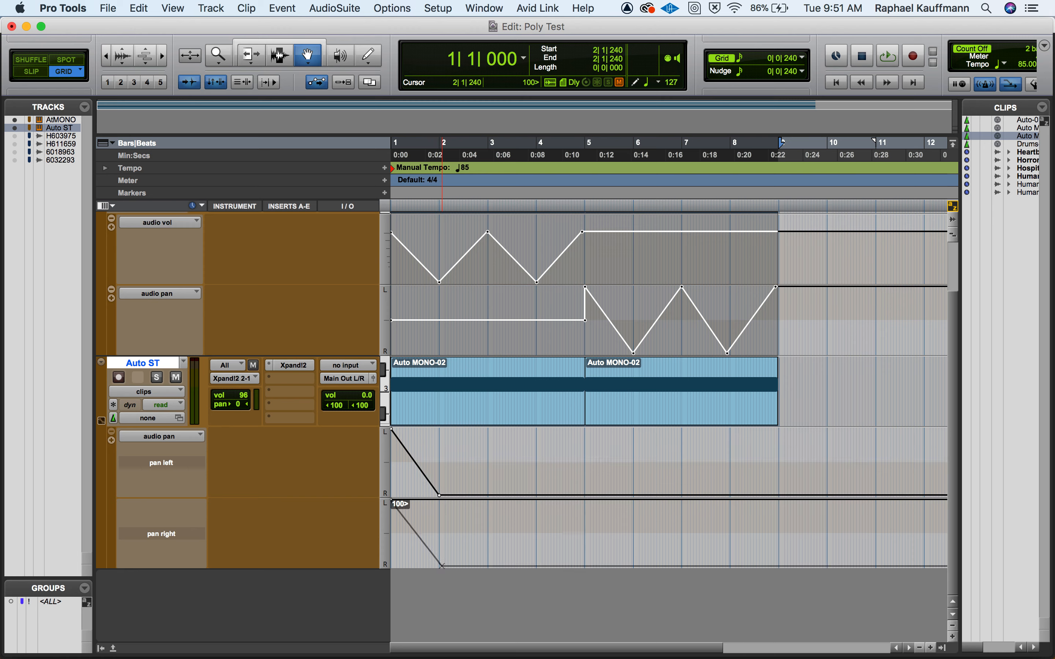
drag(488, 495, 488, 429)
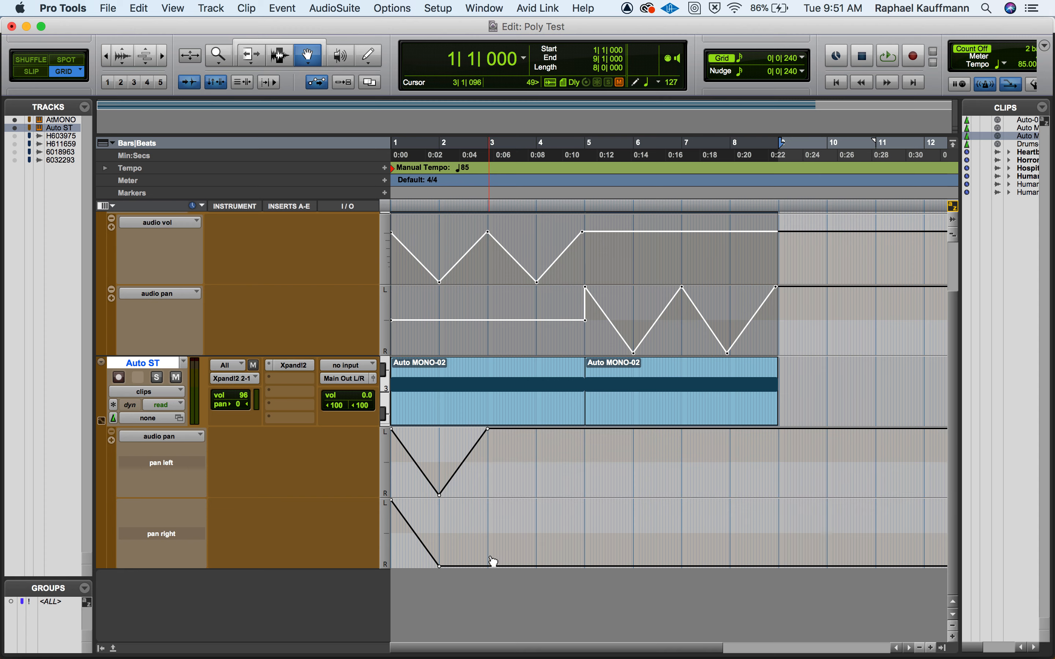
drag(487, 566, 537, 567)
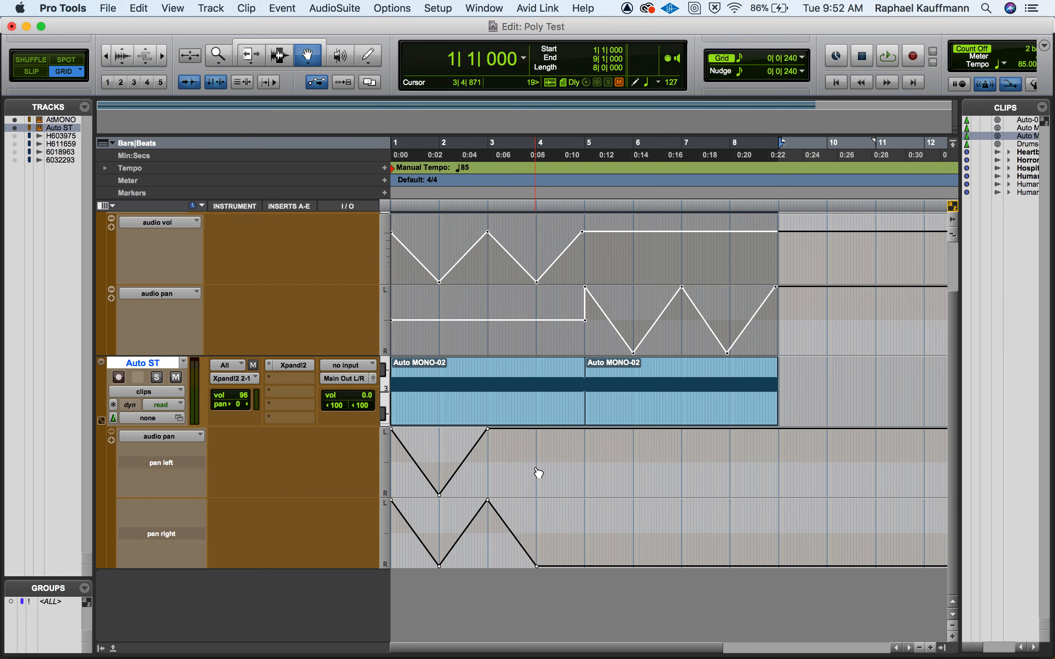
Step: View the pan knobs in the Mix window, dismiss the CPU overload errors, and set the Playback Engine's H/W buffer size to 512 samples
key(super+equal)
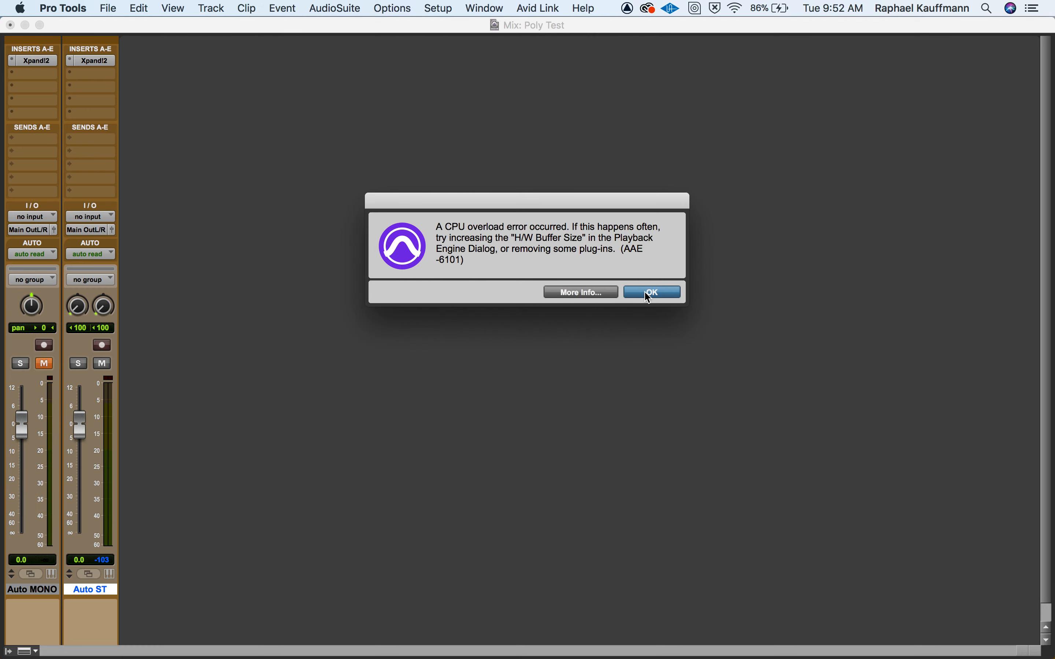
click(653, 292)
click(393, 9)
mouse_move(439, 8)
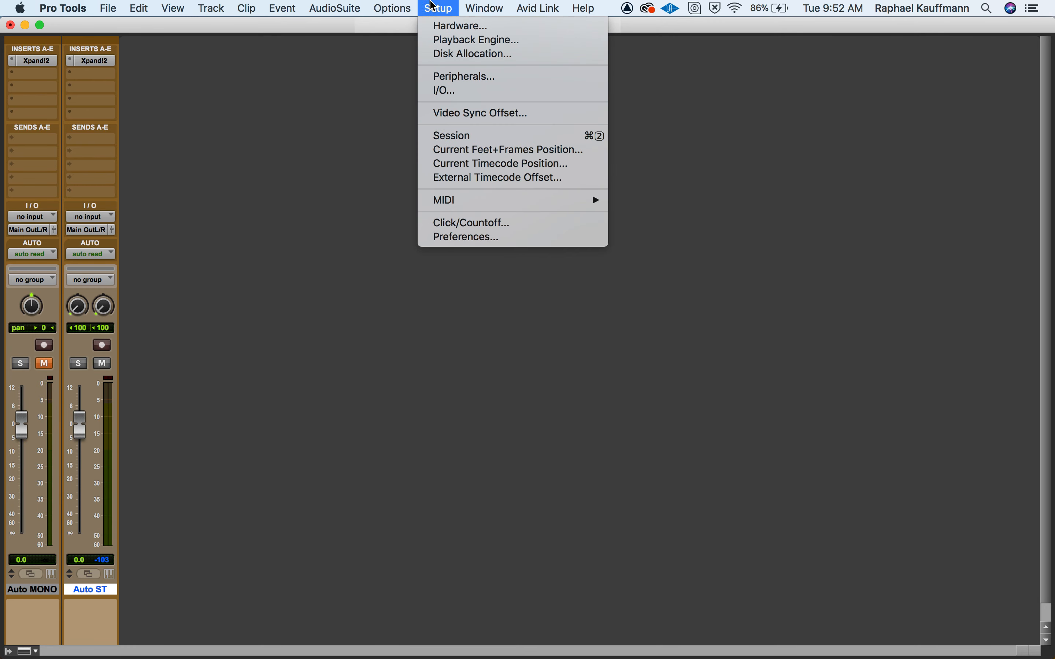
click(447, 40)
click(481, 190)
click(489, 179)
click(681, 512)
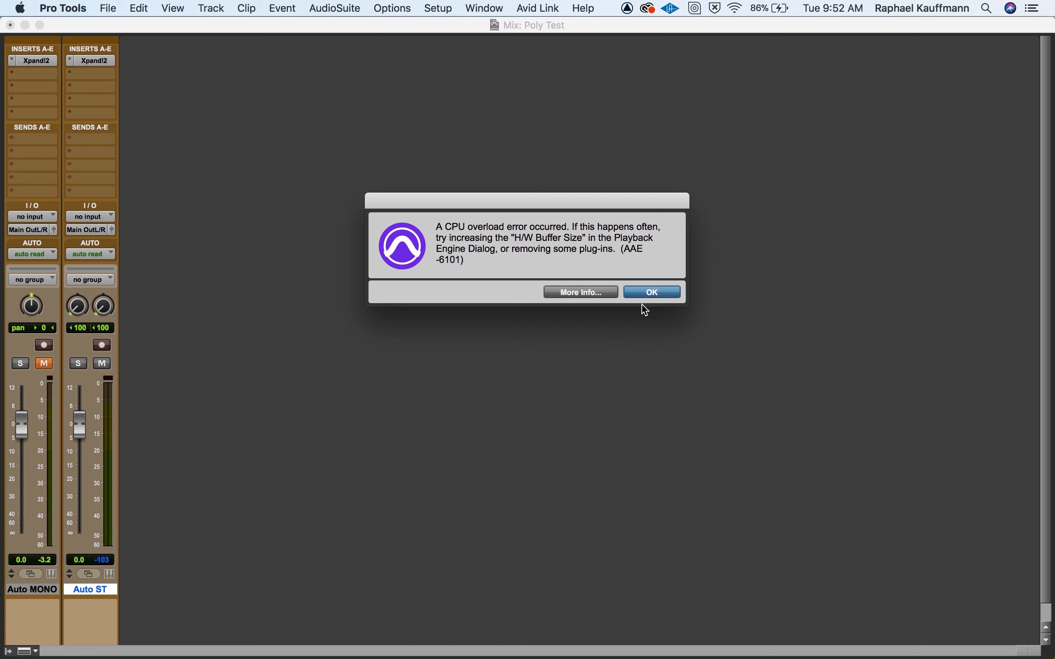
click(652, 292)
key(super+equal)
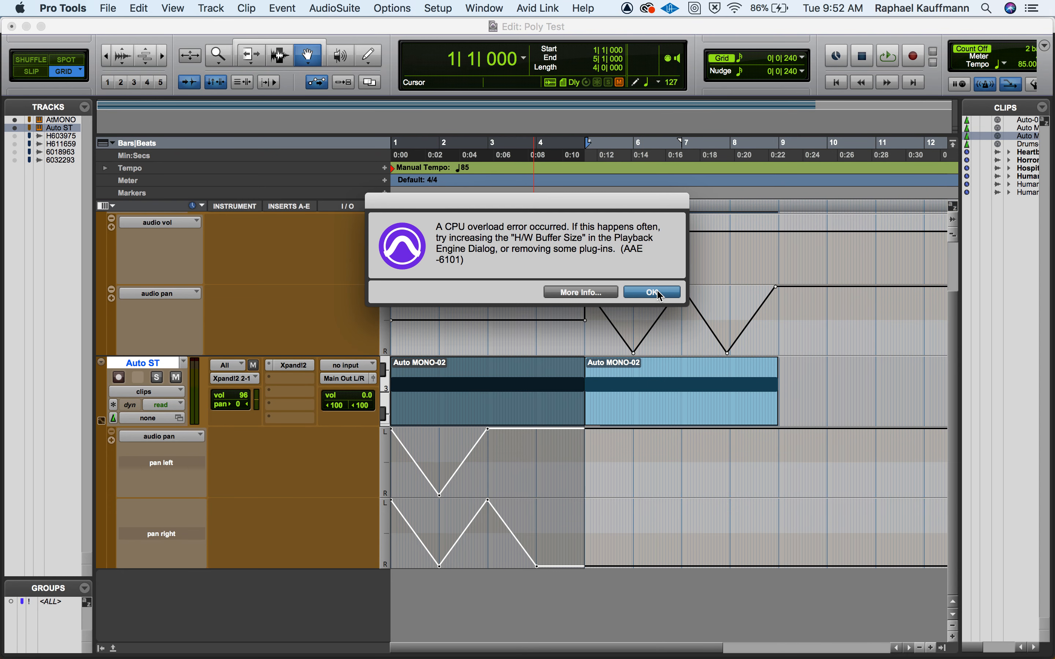
Step: Set the Playback Engine's H/W buffer size to 1024 samples and turn off Ignore Errors During Playback/Record
click(656, 293)
click(438, 8)
click(461, 39)
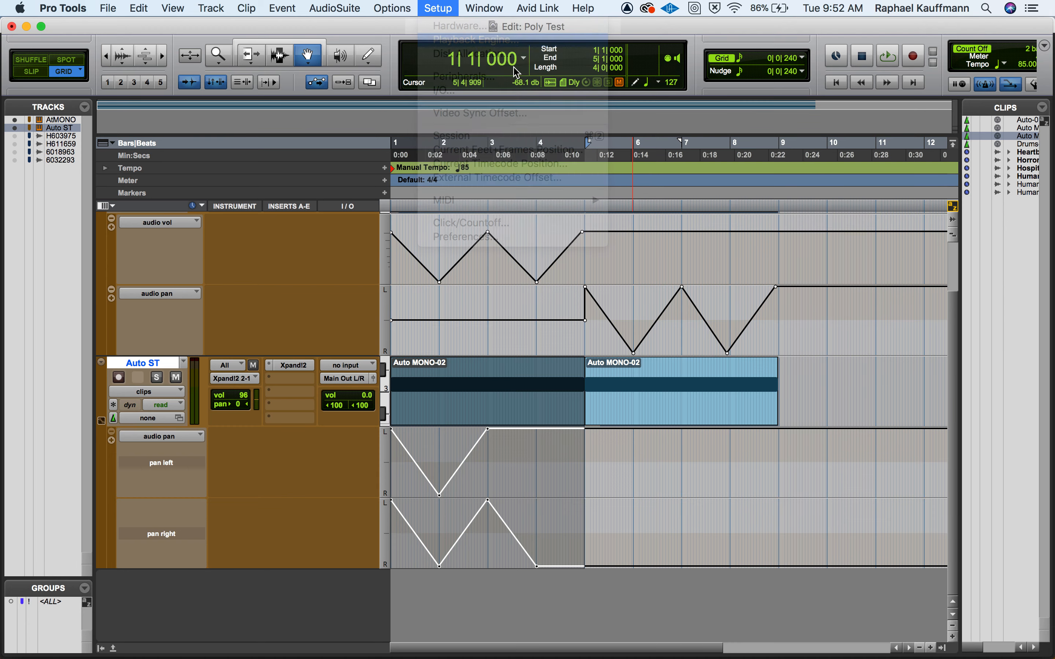
click(516, 195)
click(515, 213)
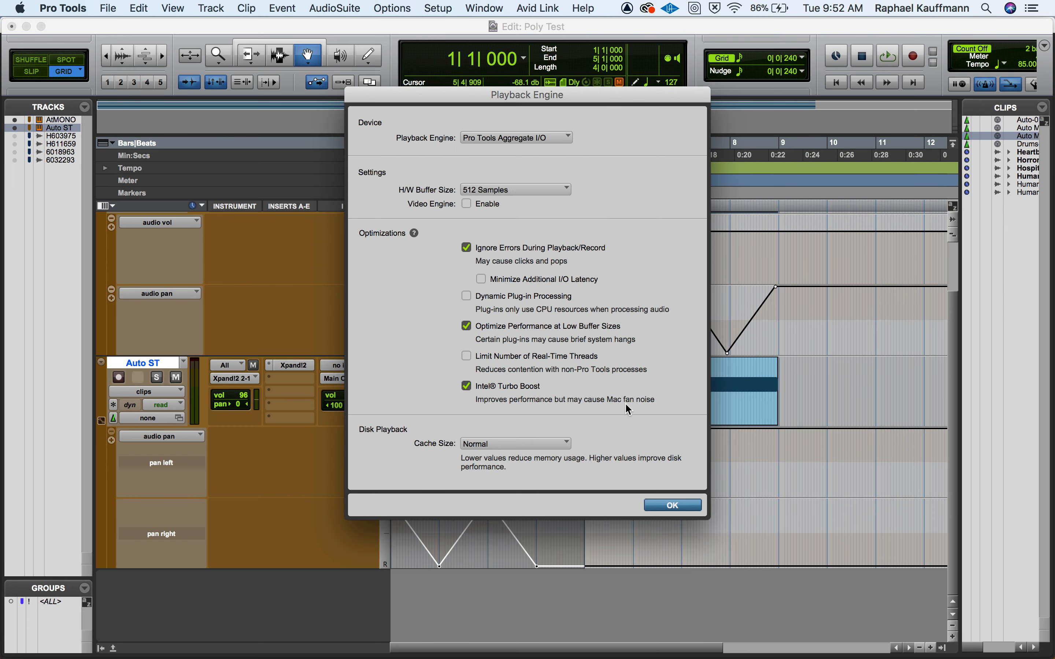
click(466, 248)
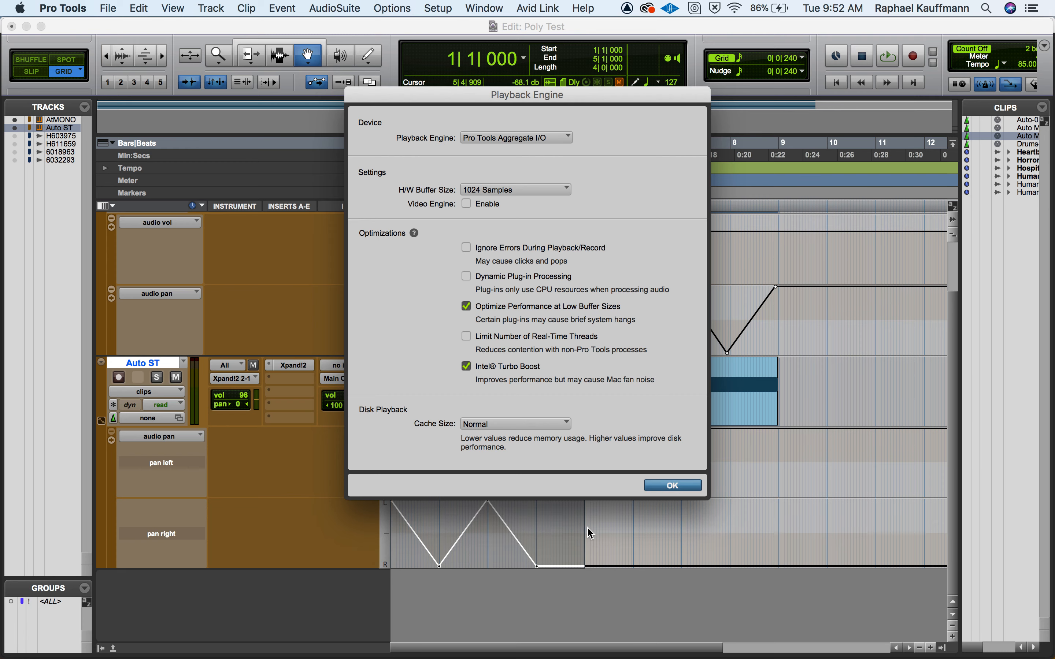
key(Return)
Step: Play back the first Auto ST clip to hear its pan automation, and hide the track's automation lanes
key(space)
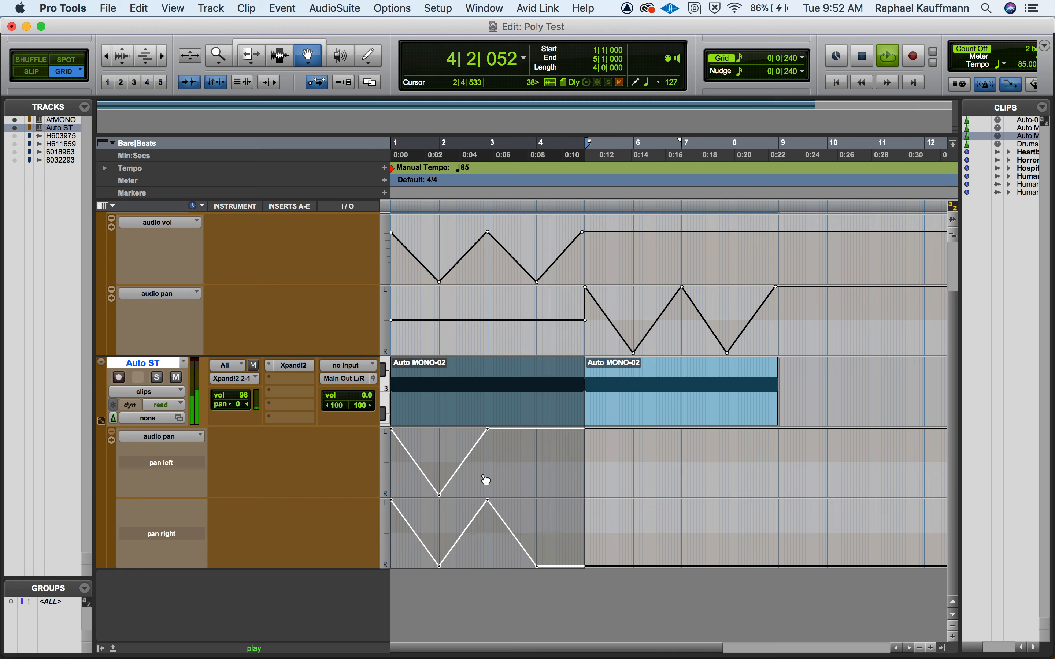
key(space)
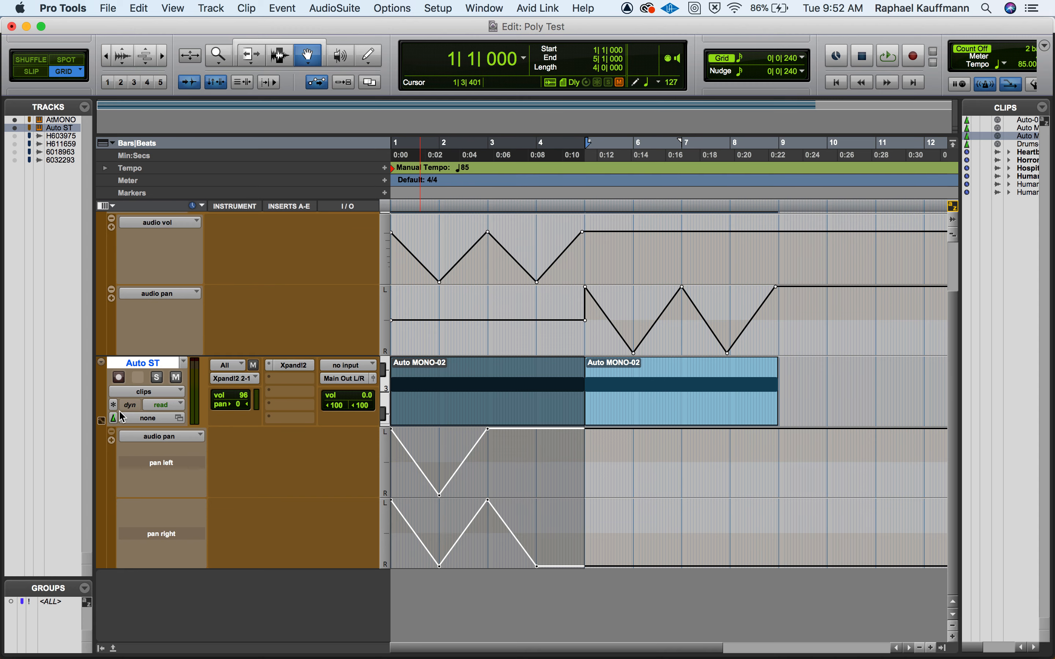
click(101, 421)
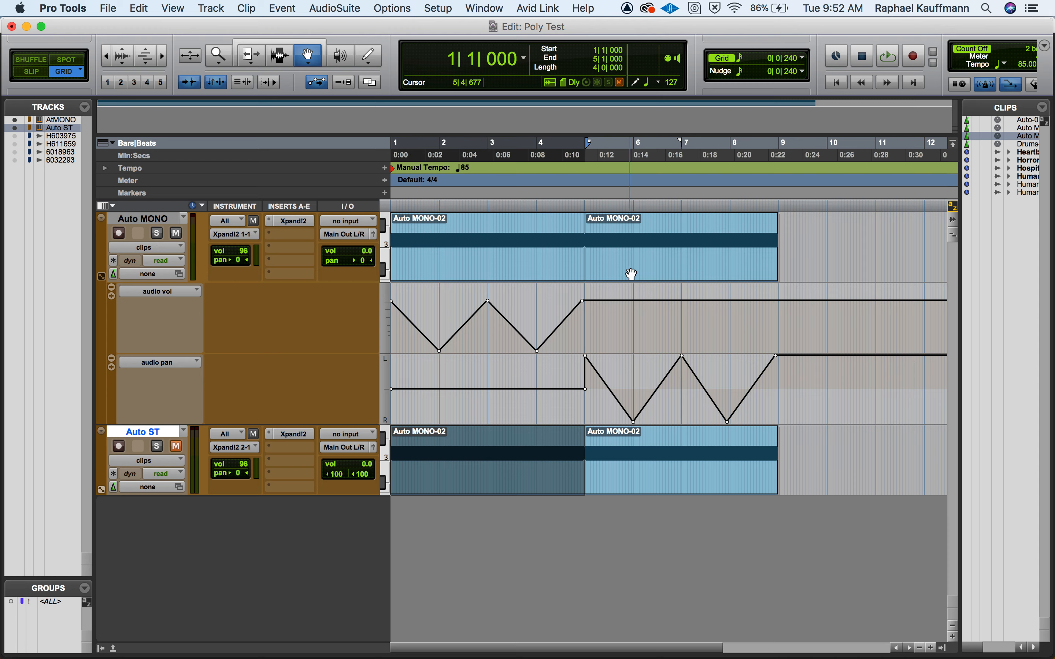
Step: Hide the Auto MONO automation lanes and switch its track view to audio volume, audio pan, and back to audio volume
click(101, 277)
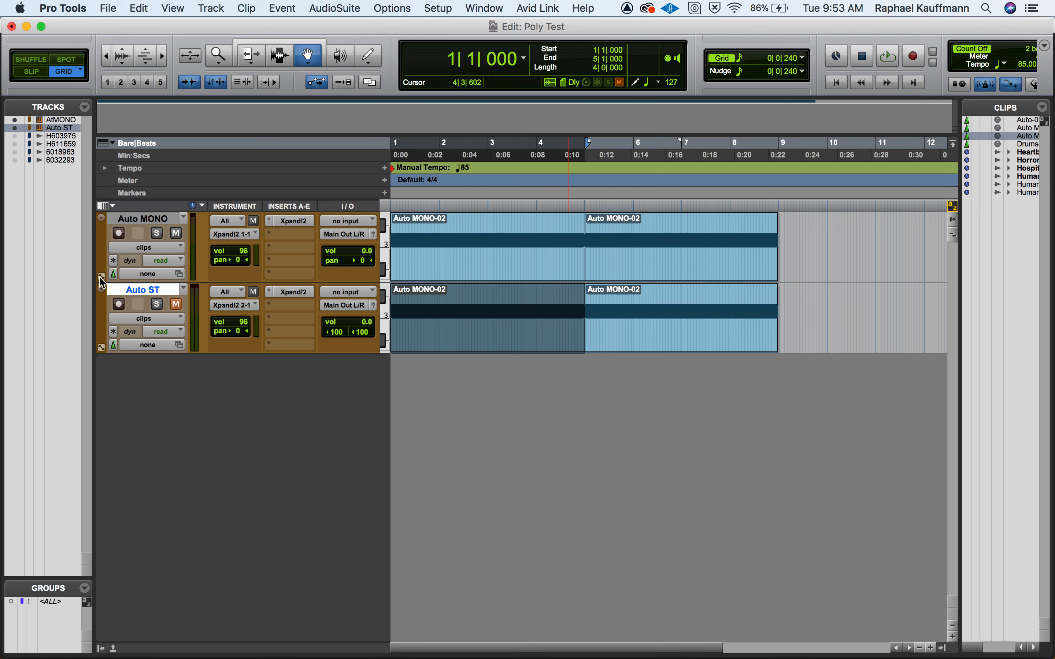
click(162, 253)
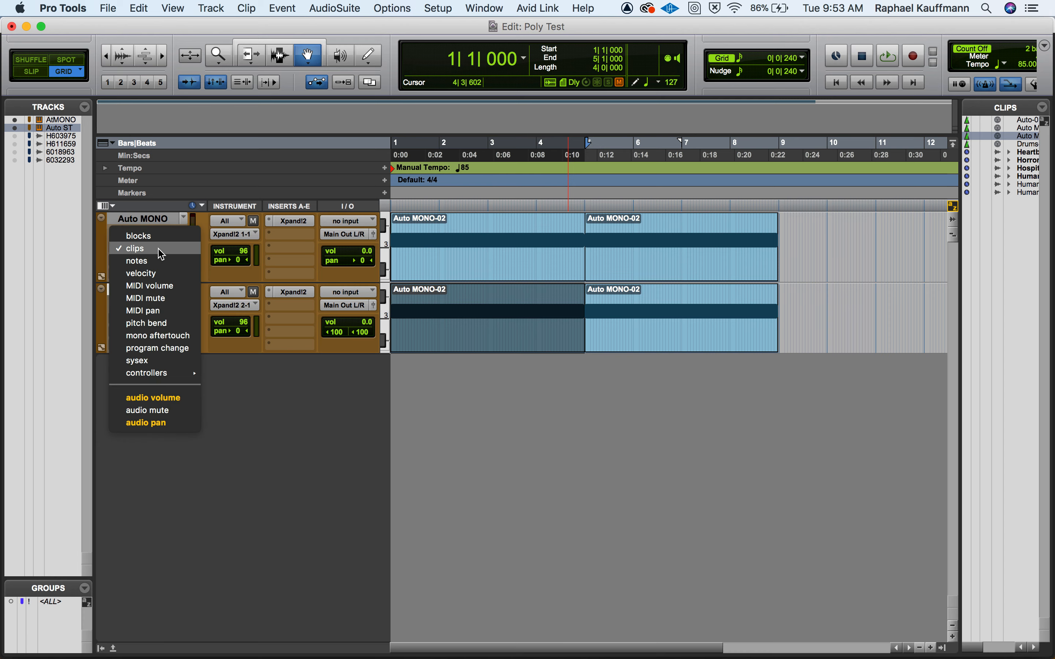
click(169, 397)
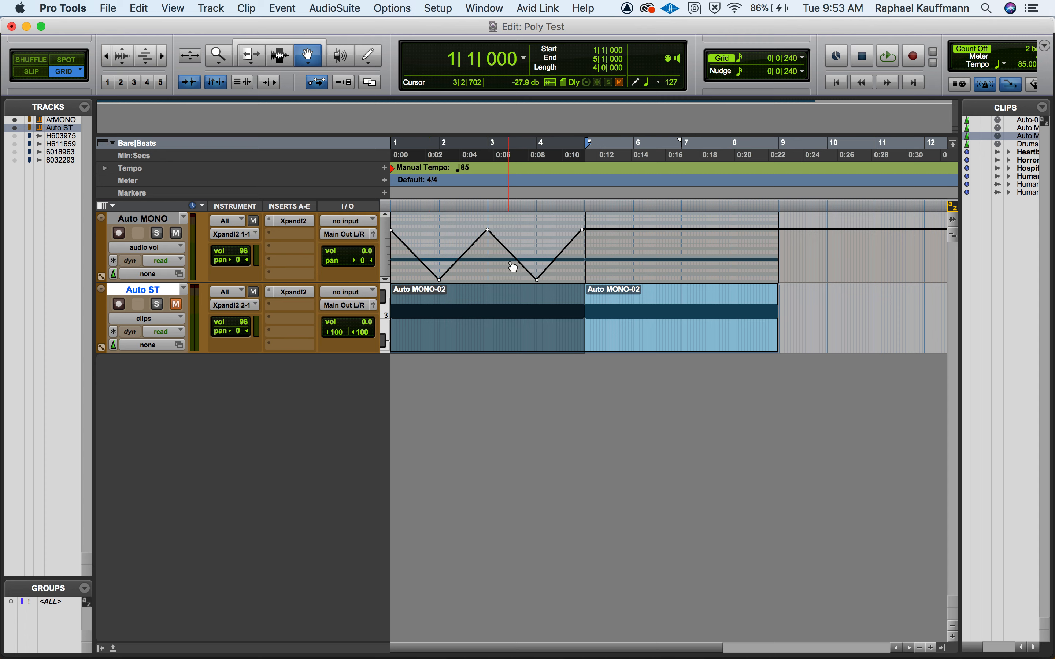
click(158, 250)
click(163, 272)
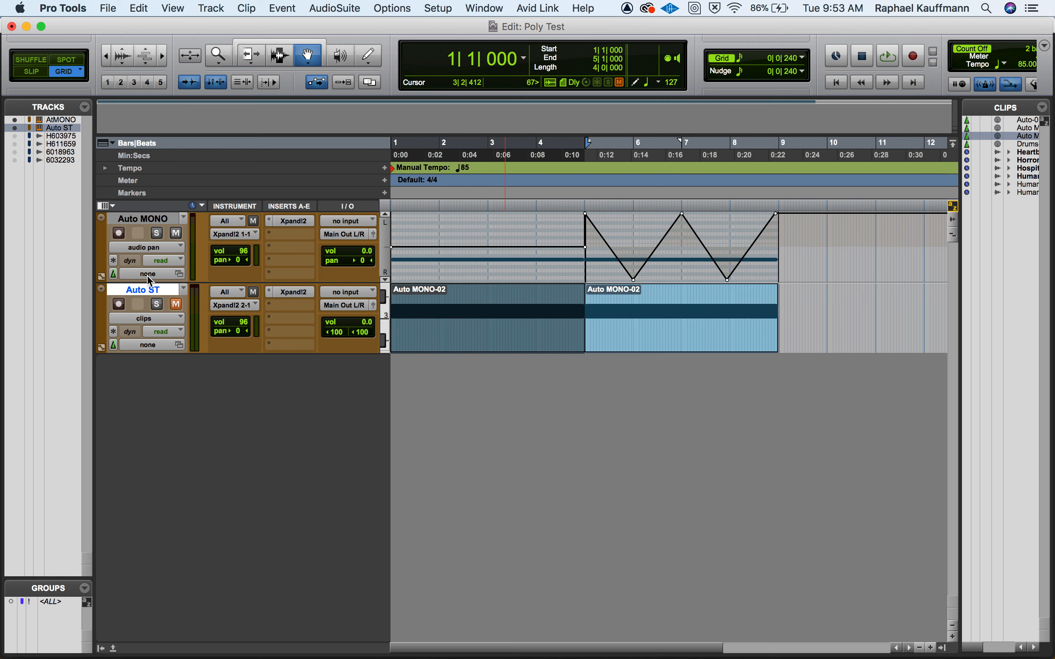
click(150, 252)
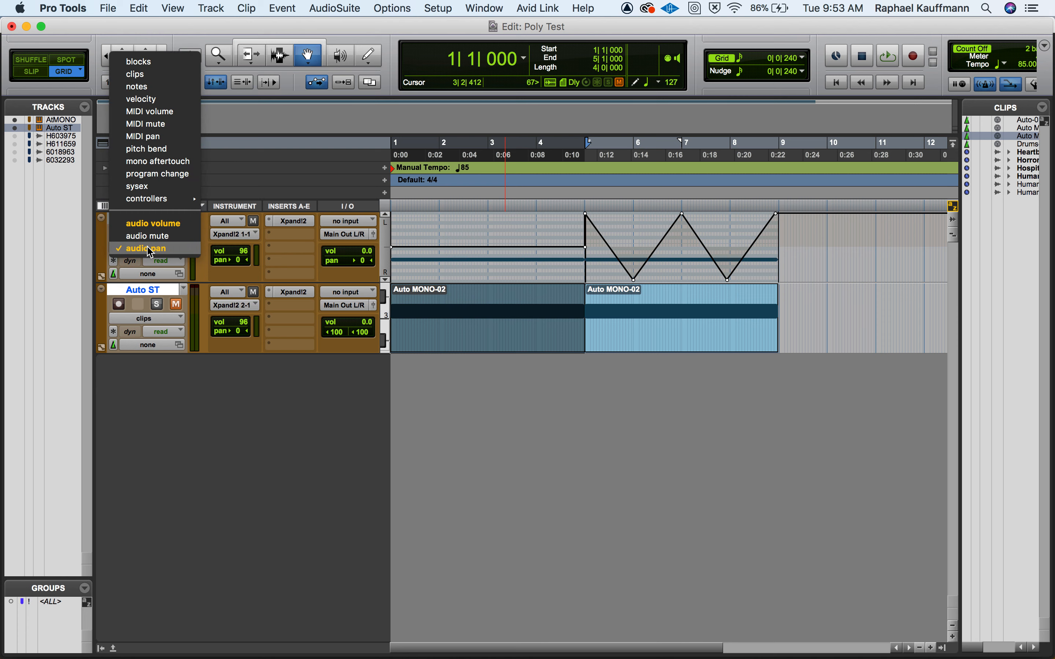
click(150, 223)
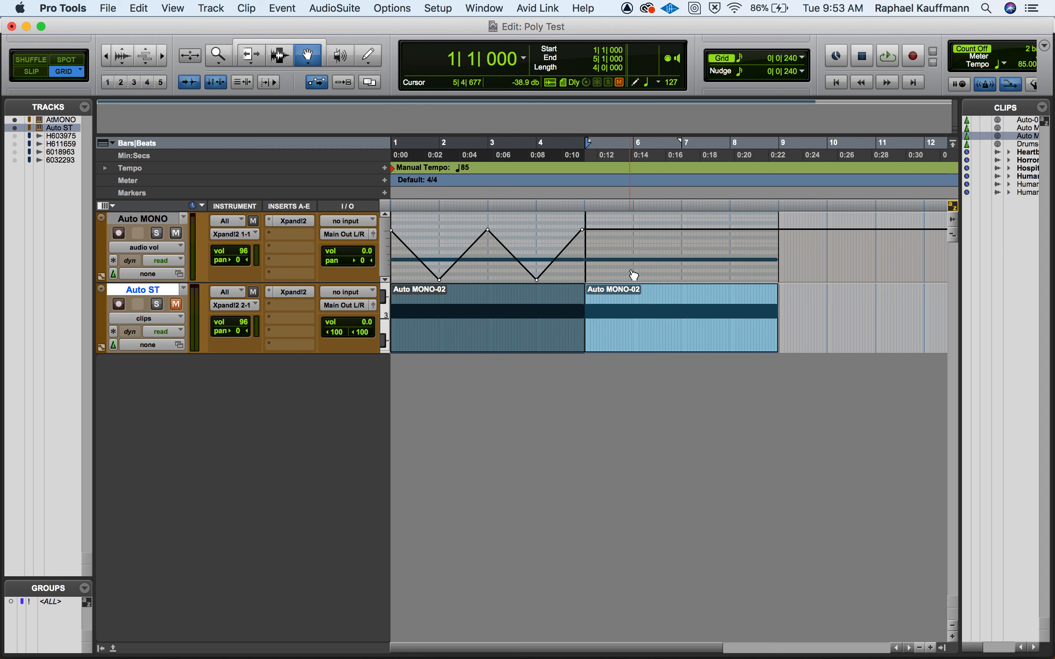
Step: Show the hidden Heartbt6039_75 audio track and switch its track view from waveform to volume
click(16, 137)
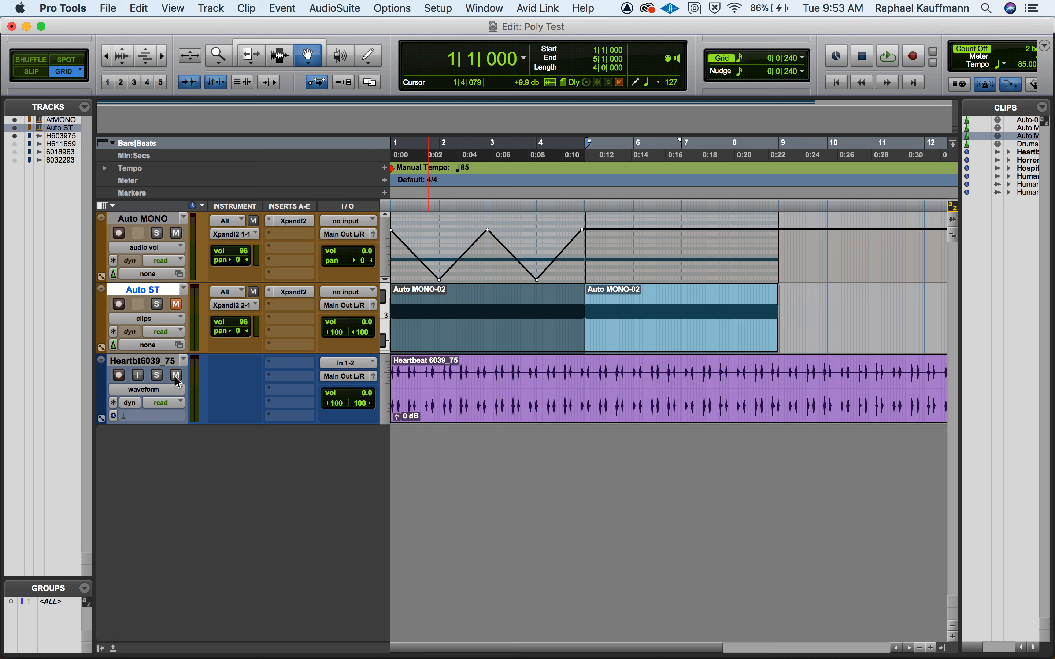
click(145, 392)
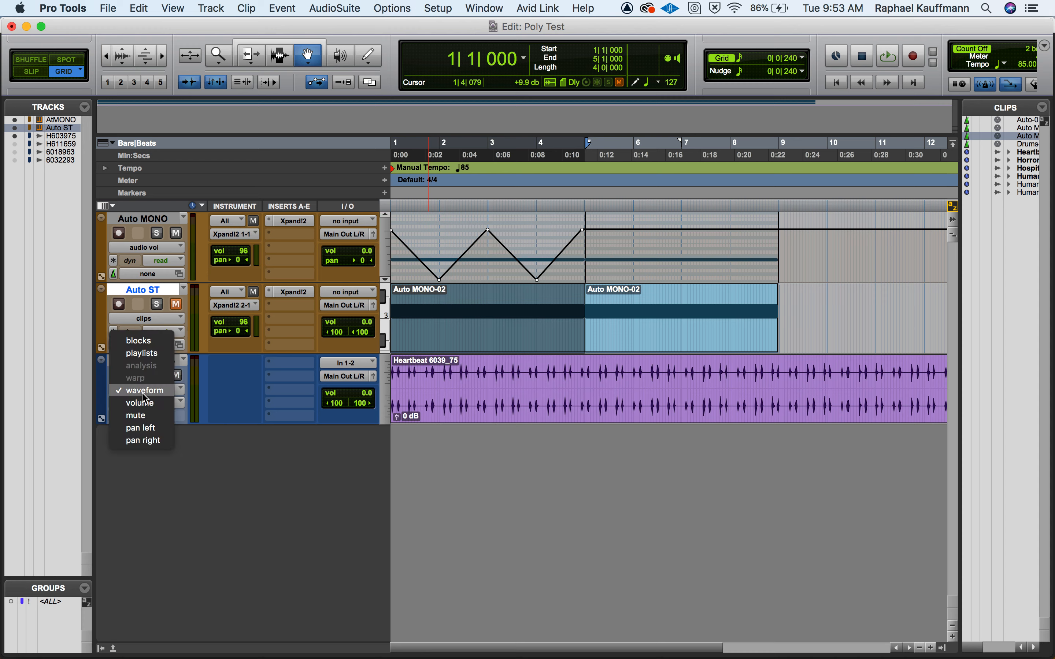
click(149, 429)
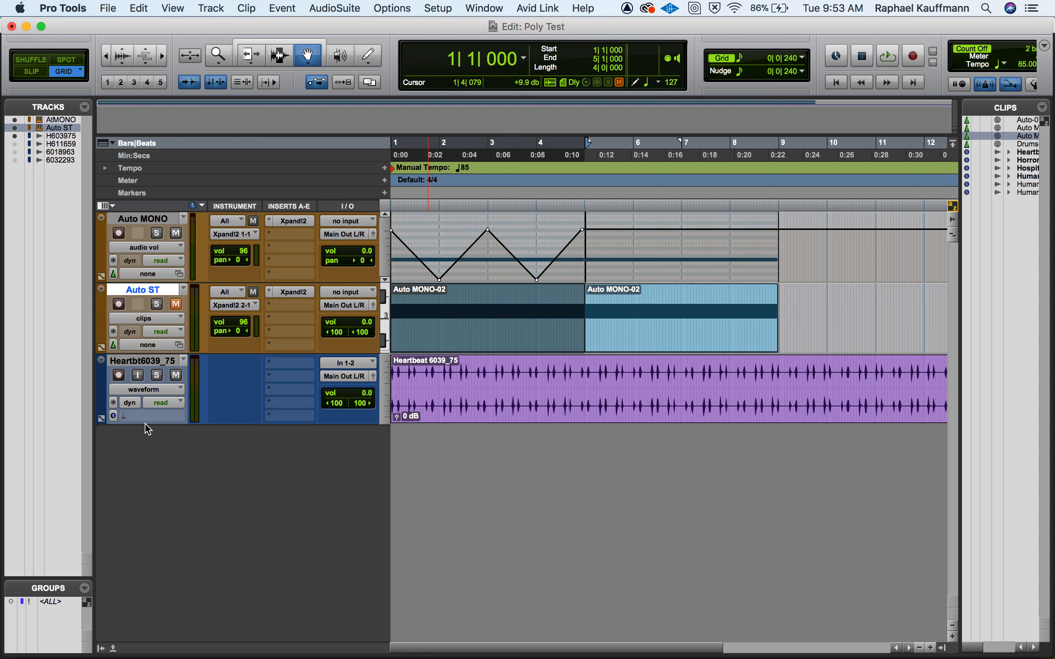
click(145, 398)
click(146, 368)
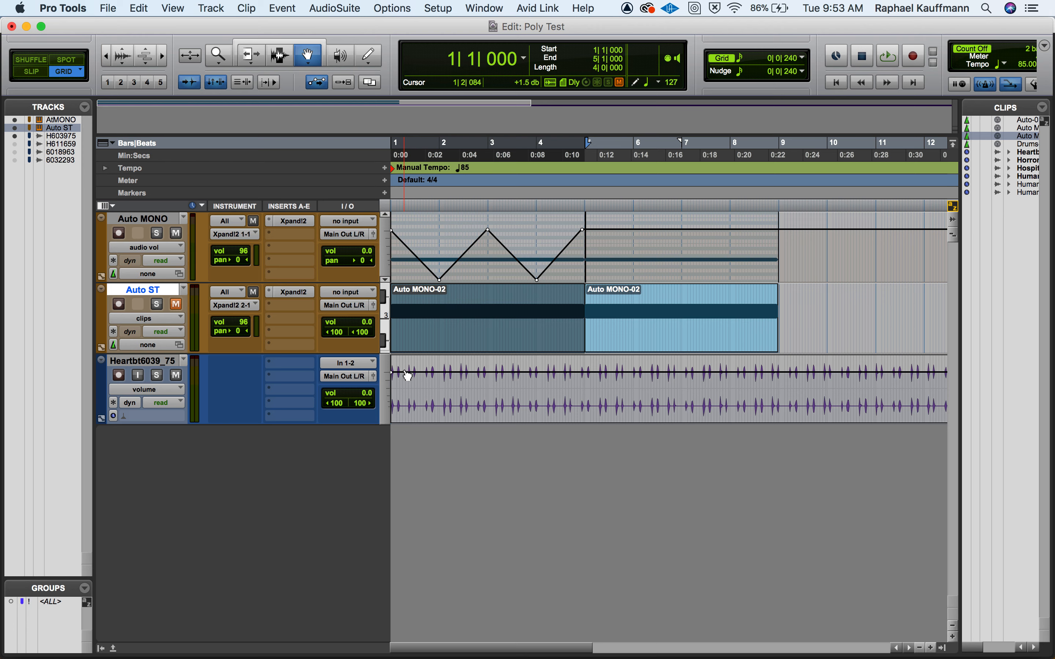
Step: Draw a freehand volume dip with the Pencil on the heartbeat track in bar 1's first beat, ending at about -3 dB
key(super+bracketright)
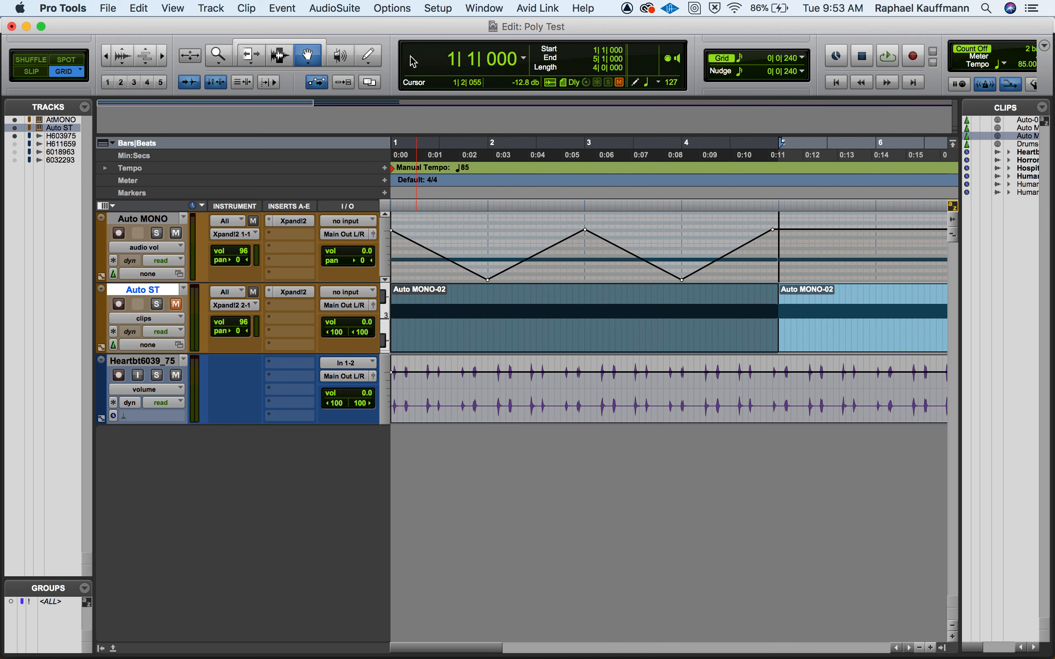
click(370, 58)
key(super+bracketright)
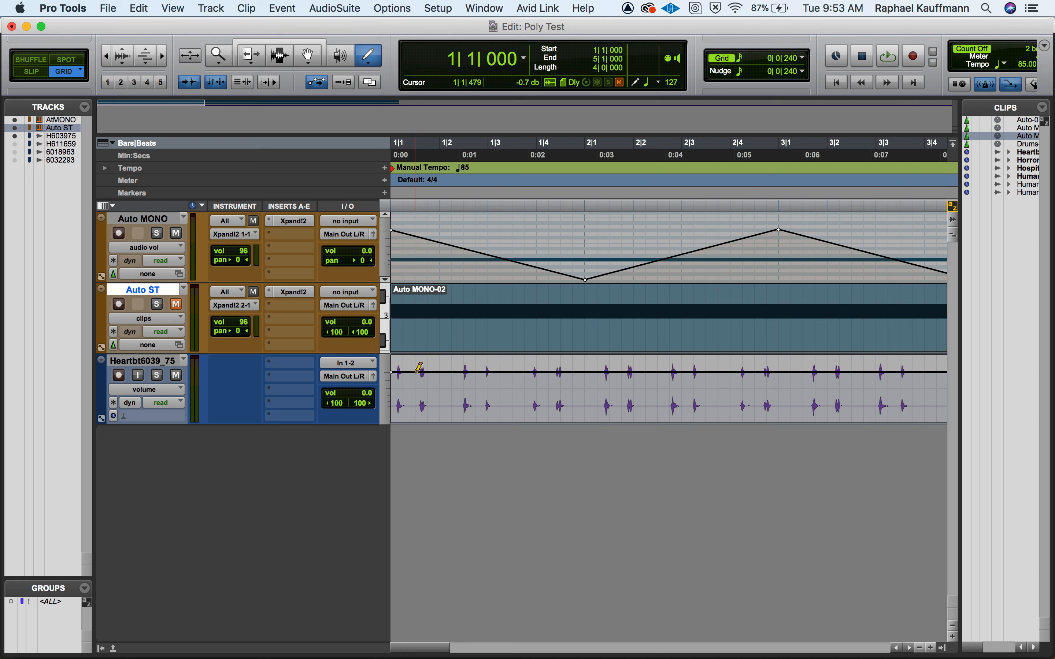
drag(417, 372, 427, 380)
Step: Play back the heartbeat track soloed from bar 1 to hear its volume automation, and turn its solo off
key(space)
key(space)
click(157, 376)
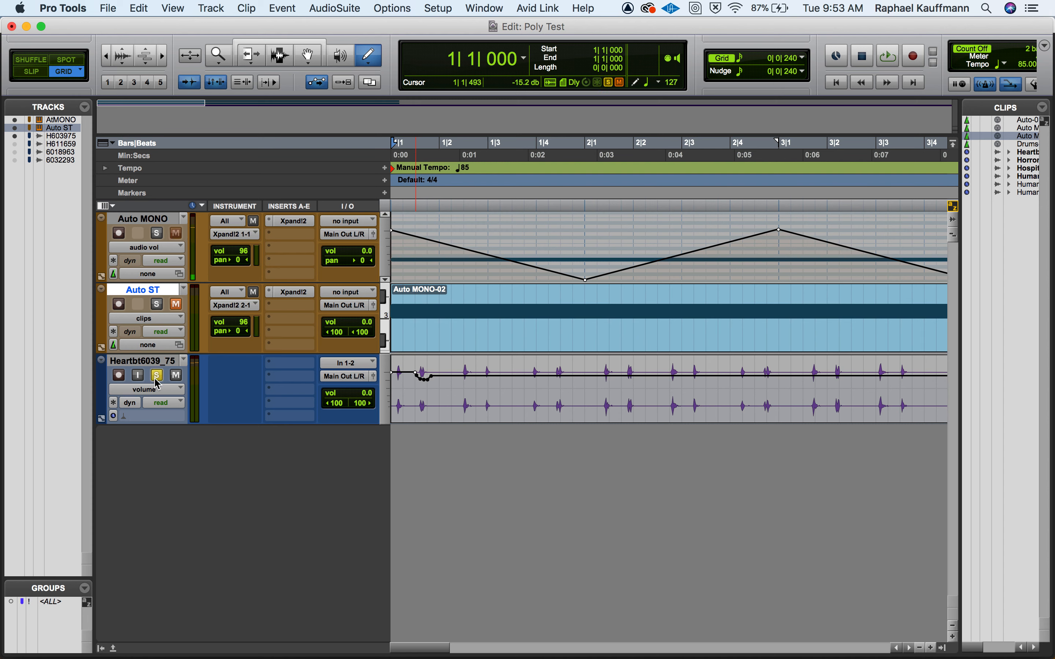
key(space)
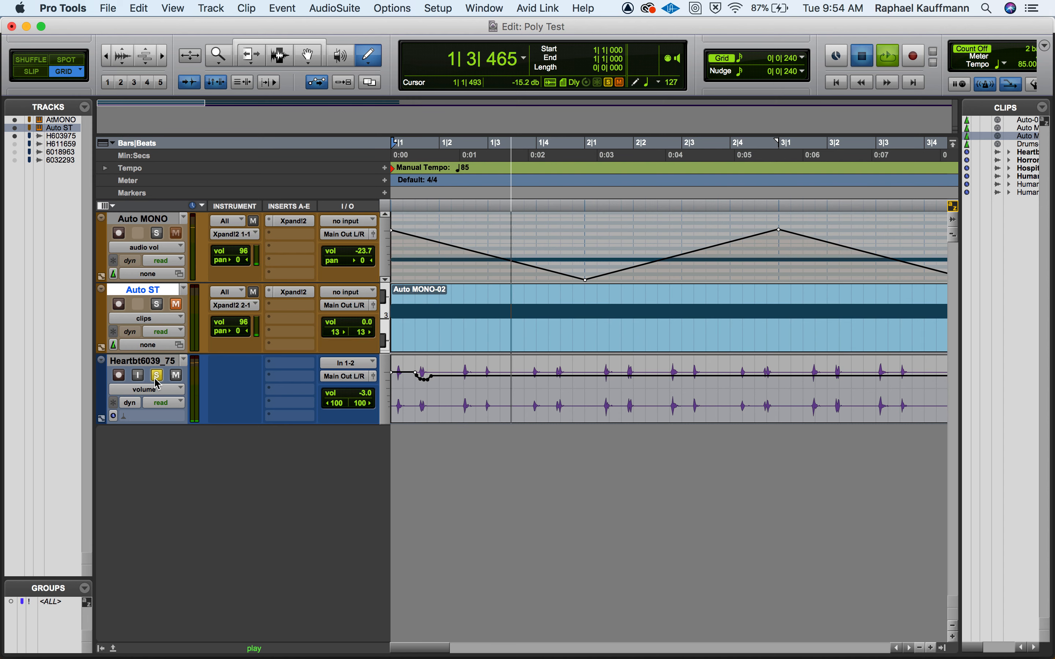
key(space)
click(156, 376)
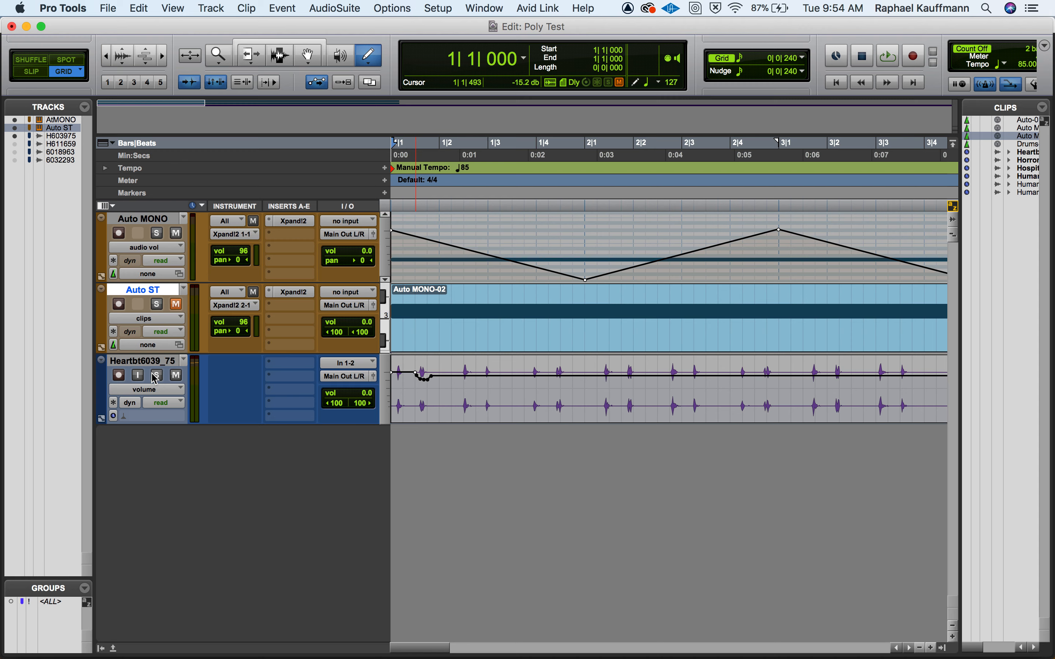
Step: Draw pan left automation on the heartbeat track, sweeping from hard left to about 10 right within bar 1's first beat
click(146, 389)
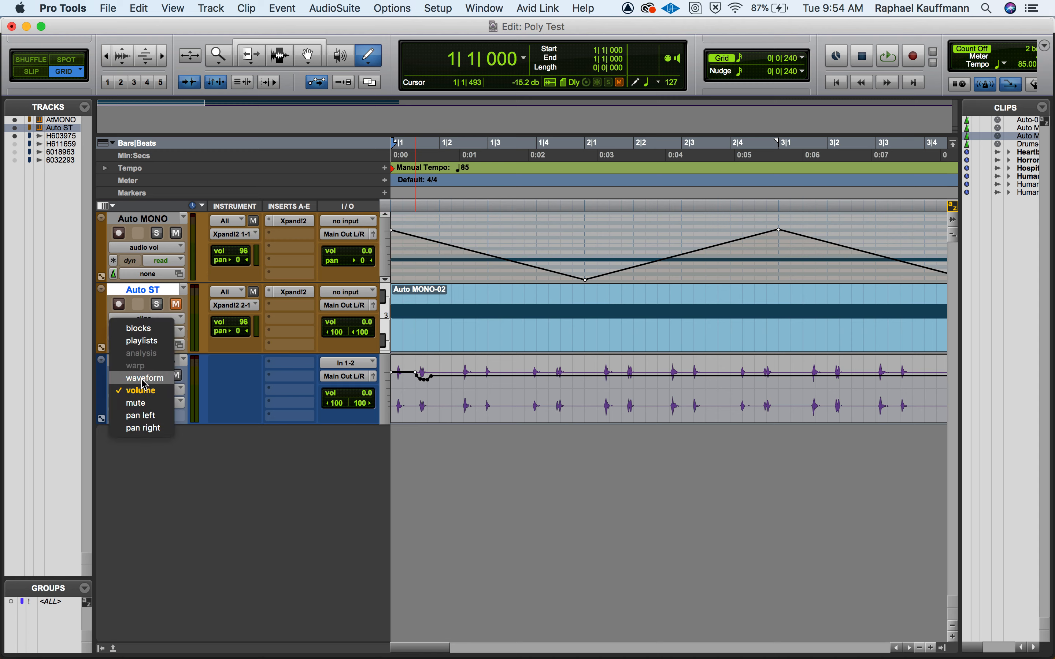
click(153, 416)
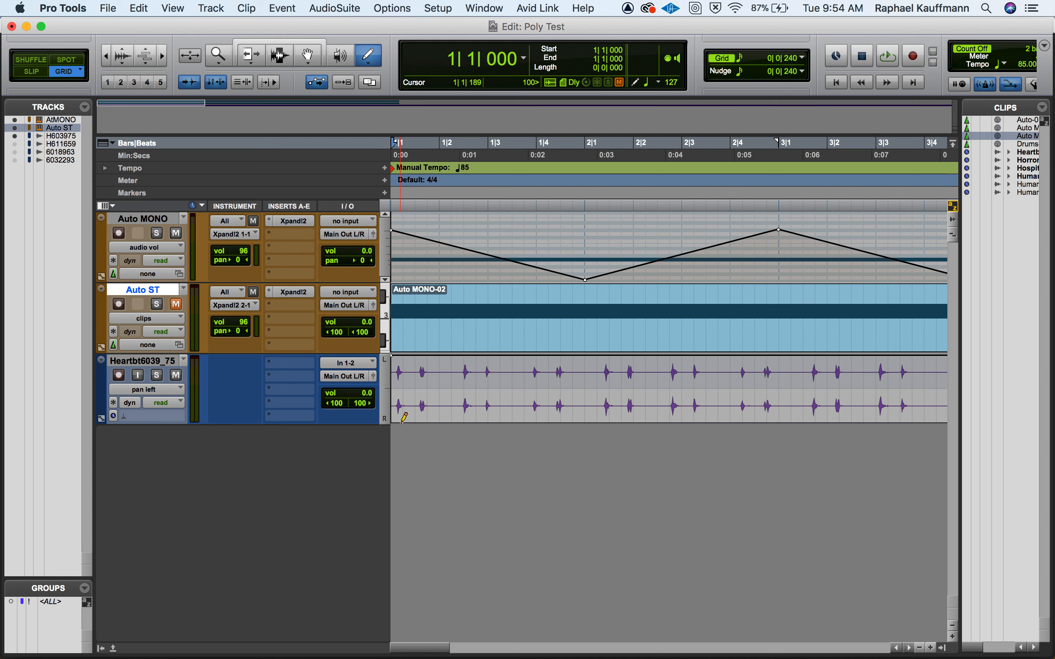
click(408, 358)
drag(402, 358, 425, 391)
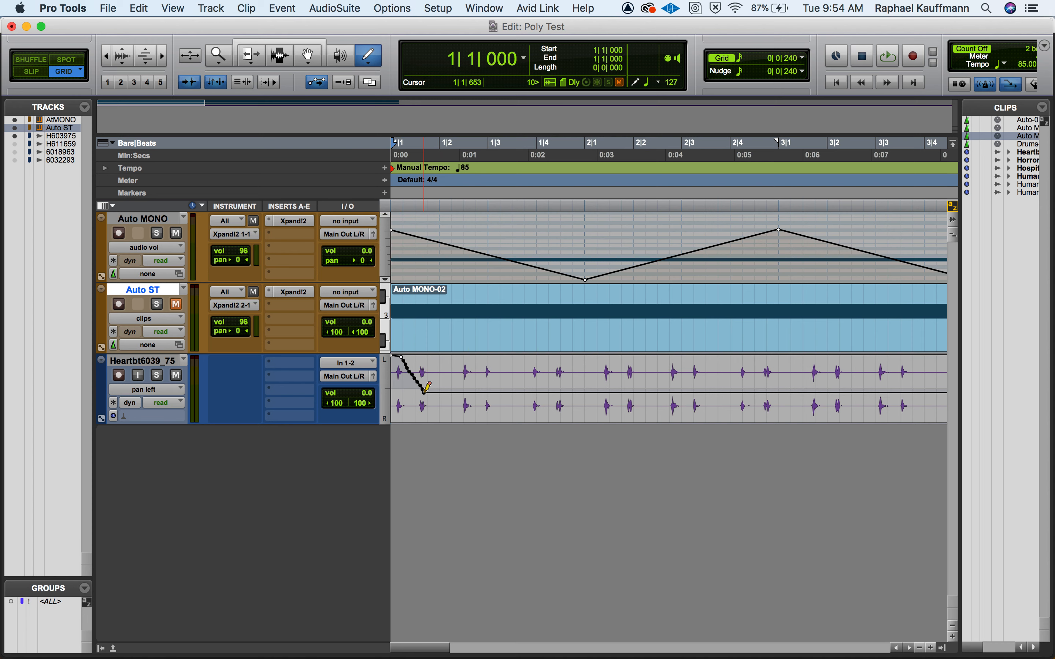
Step: Draw pan right automation on the heartbeat track, sweeping from hard right to near center within bar 1's first beat
click(144, 389)
click(144, 406)
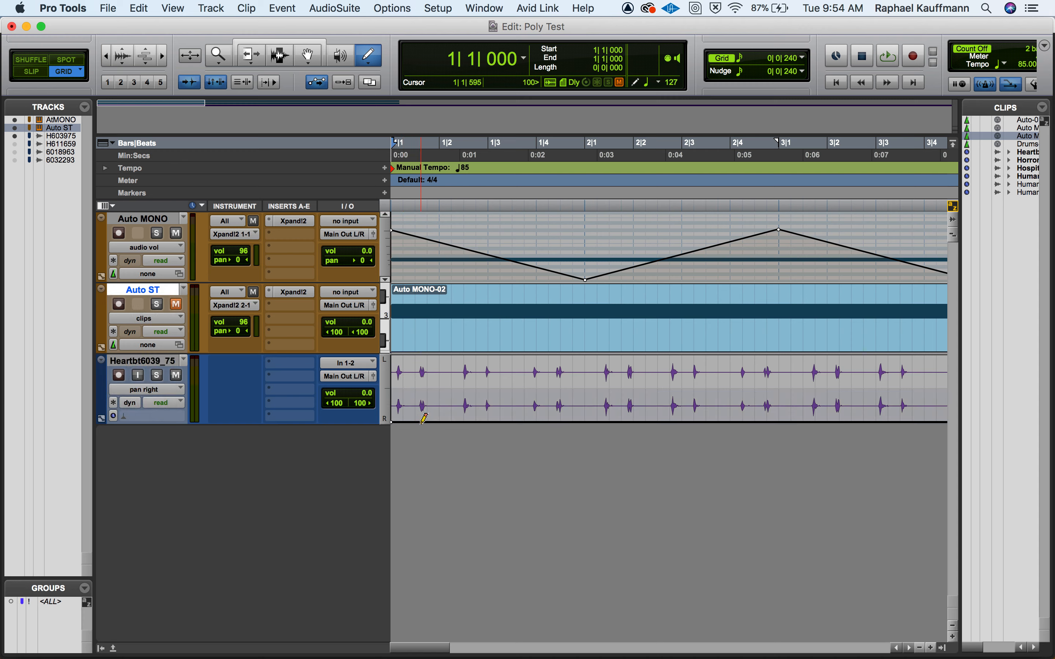
drag(432, 386, 421, 422)
click(161, 389)
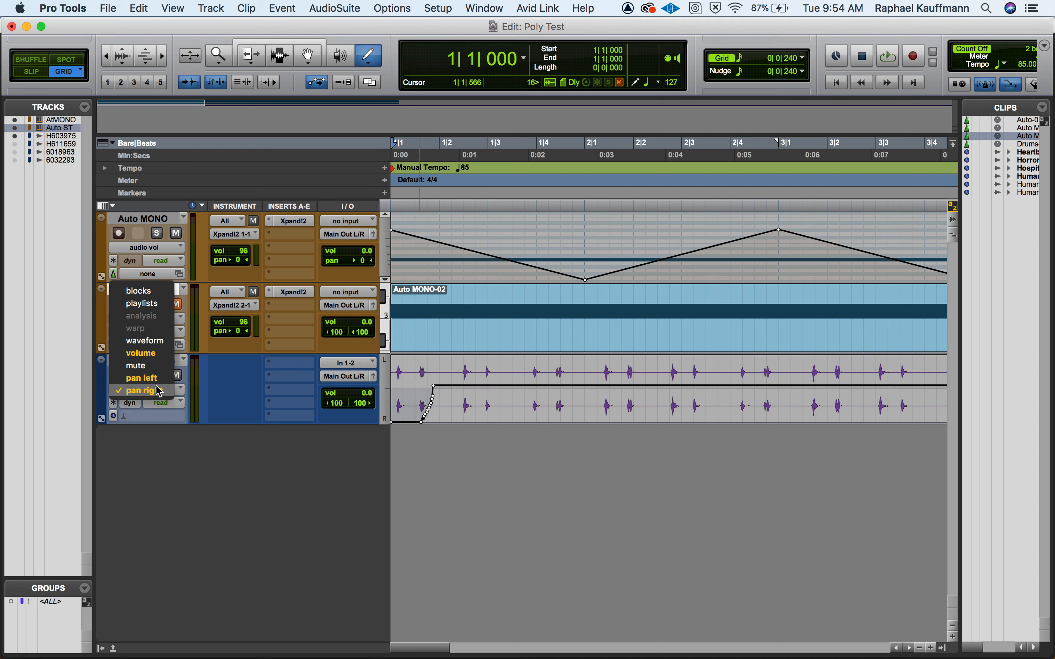
click(181, 469)
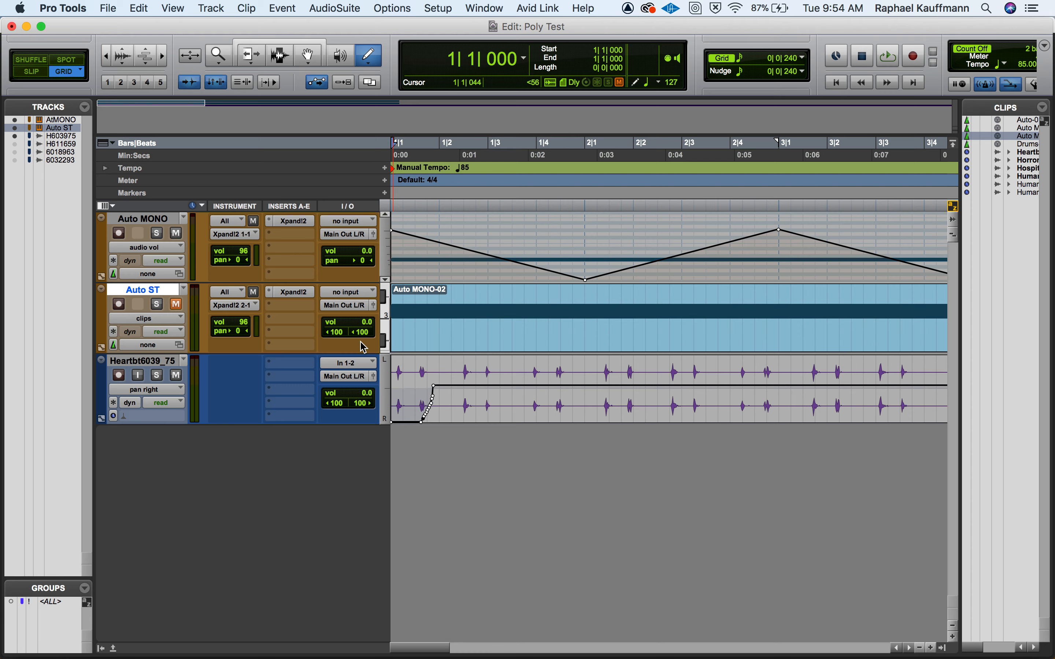
key(r)
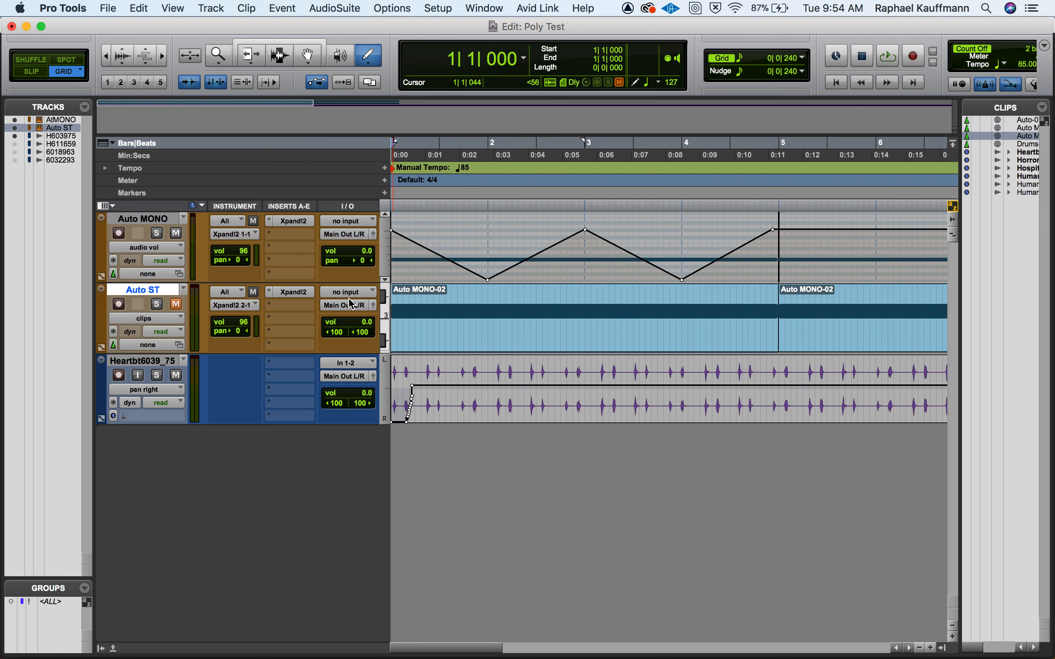
key(r)
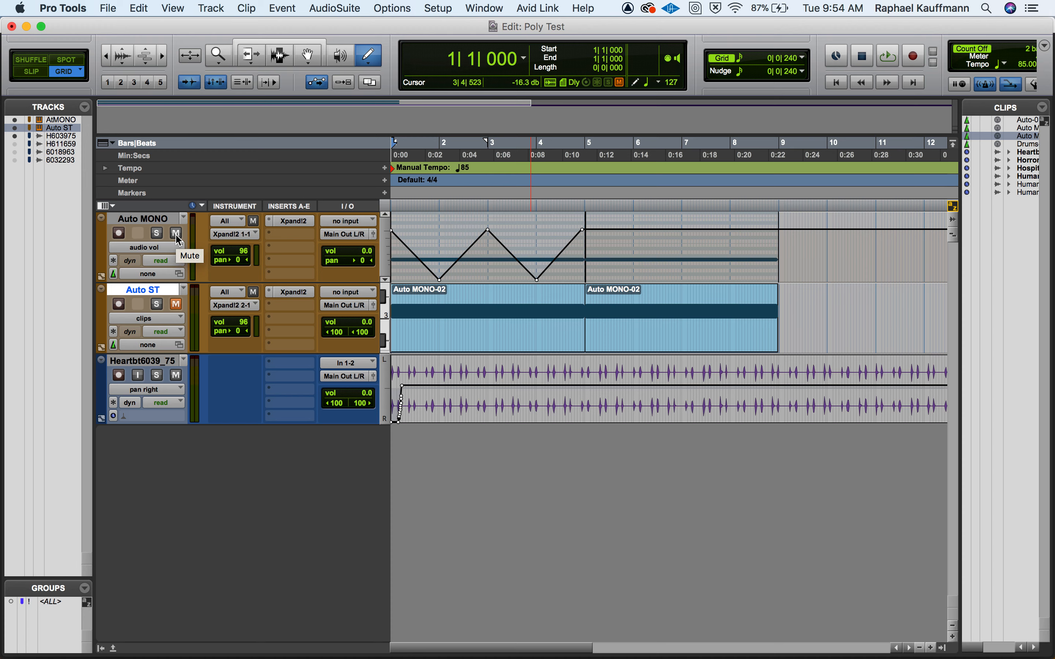
Step: Switch to QuickTime Player, quit it, and enter Auto Pan & as the name for the unsaved screen recording
key(super+Tab)
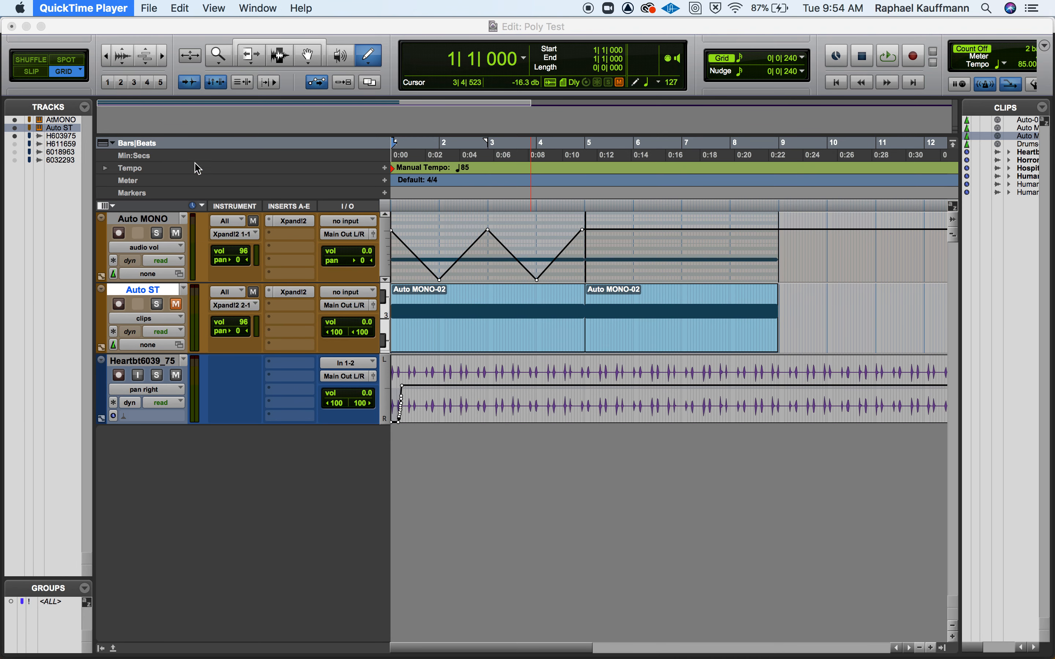
key(super+q)
text(Auto Pan &)
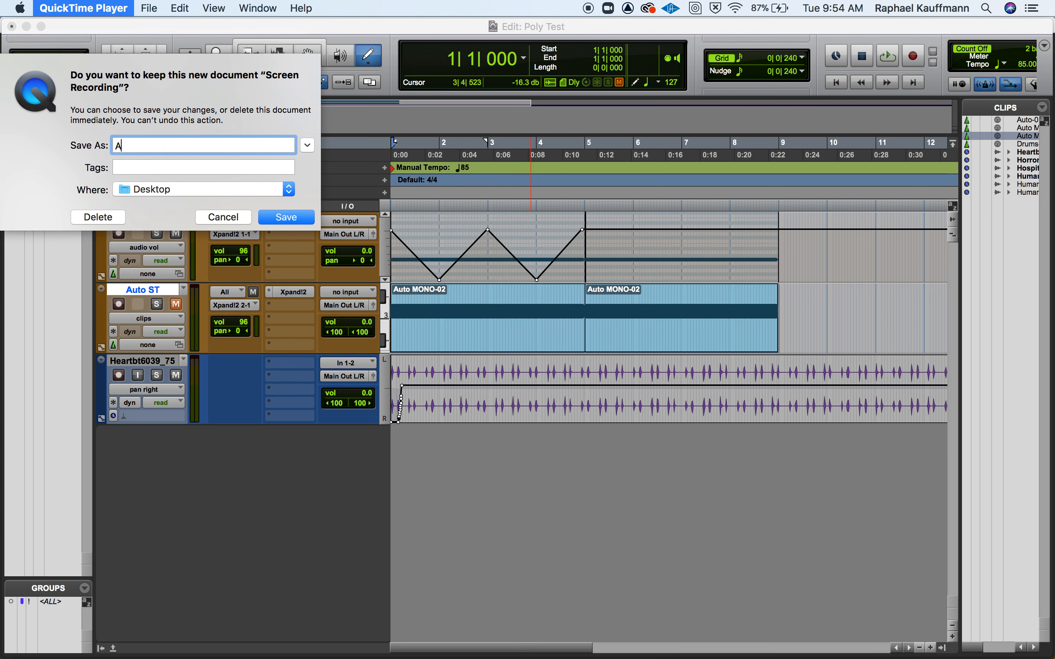